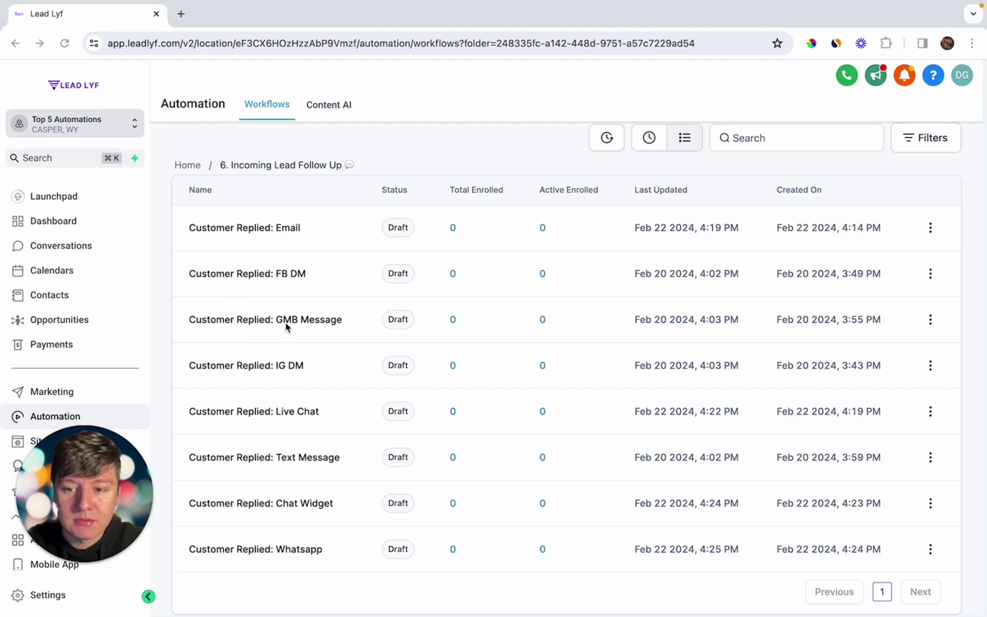
pyautogui.click(298, 321)
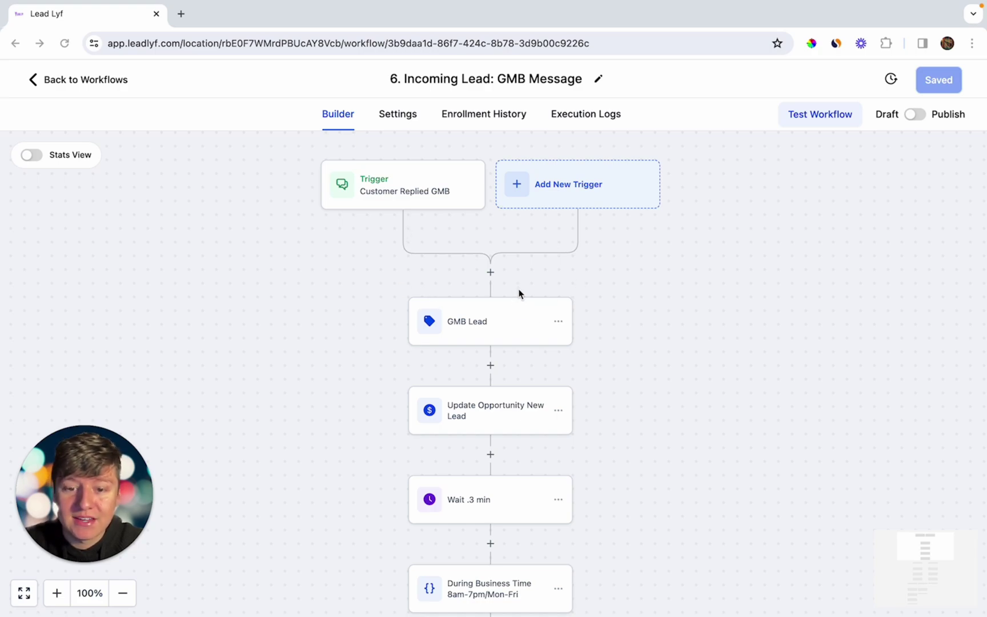
pyautogui.scroll(-1, 525, 405)
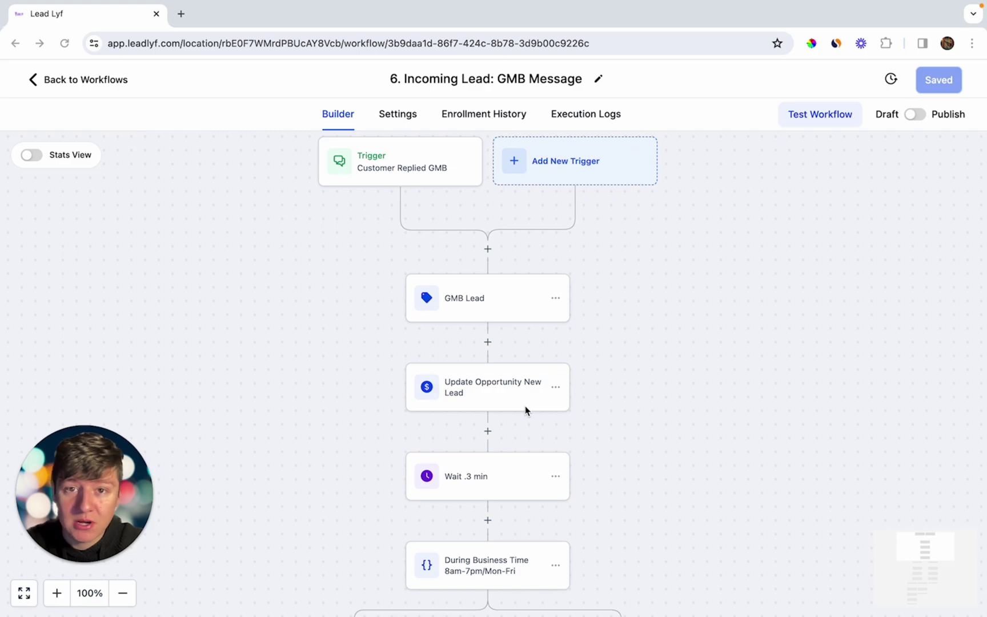
pyautogui.scroll(1, 525, 410)
pyautogui.click(420, 190)
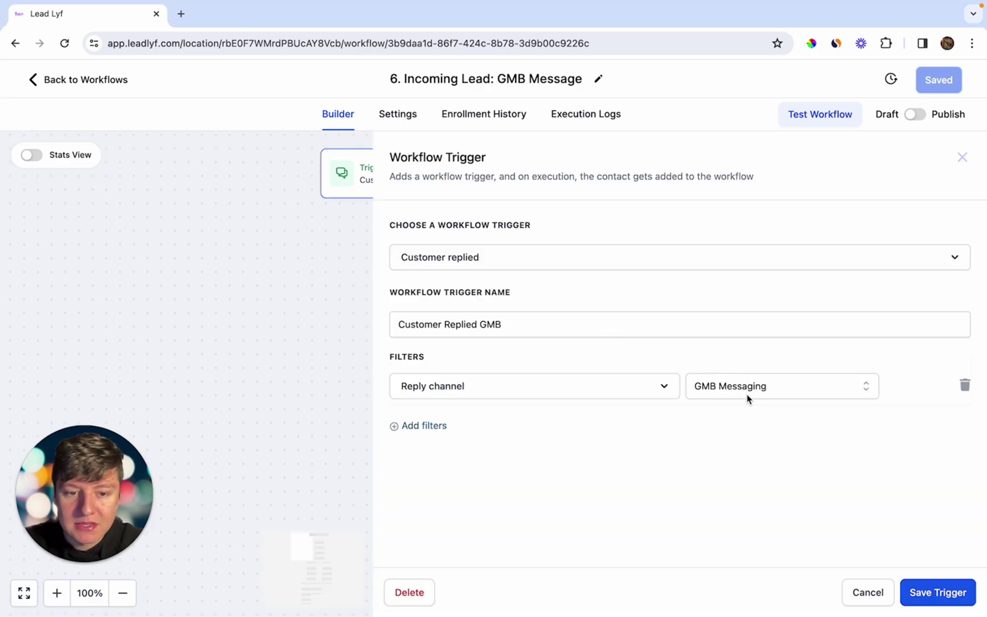
pyautogui.press('Escape')
pyautogui.scroll(-1, 590, 307)
pyautogui.scroll(-1, 503, 320)
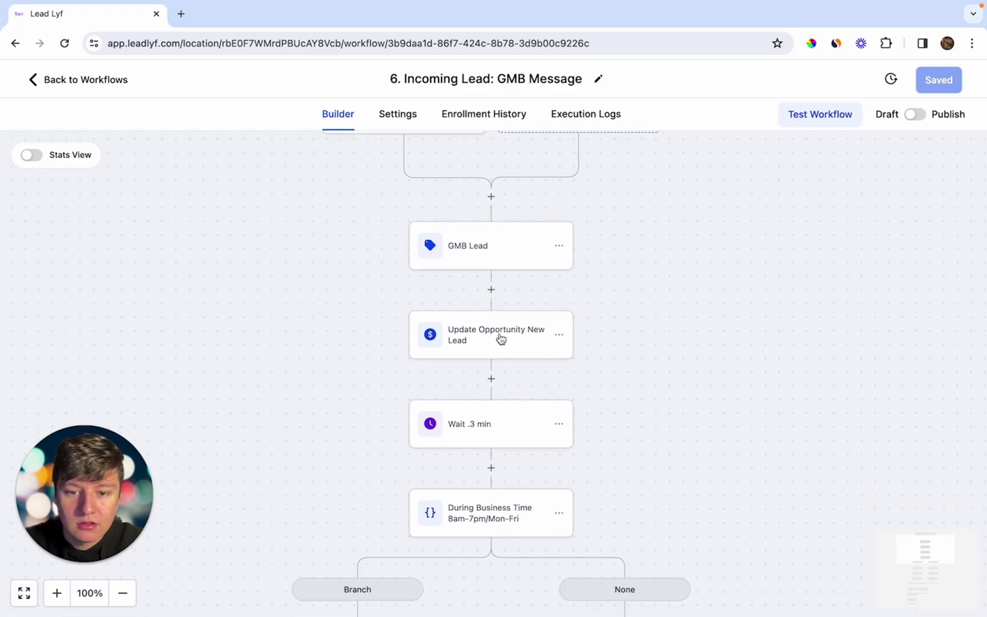
pyautogui.scroll(-5, 508, 336)
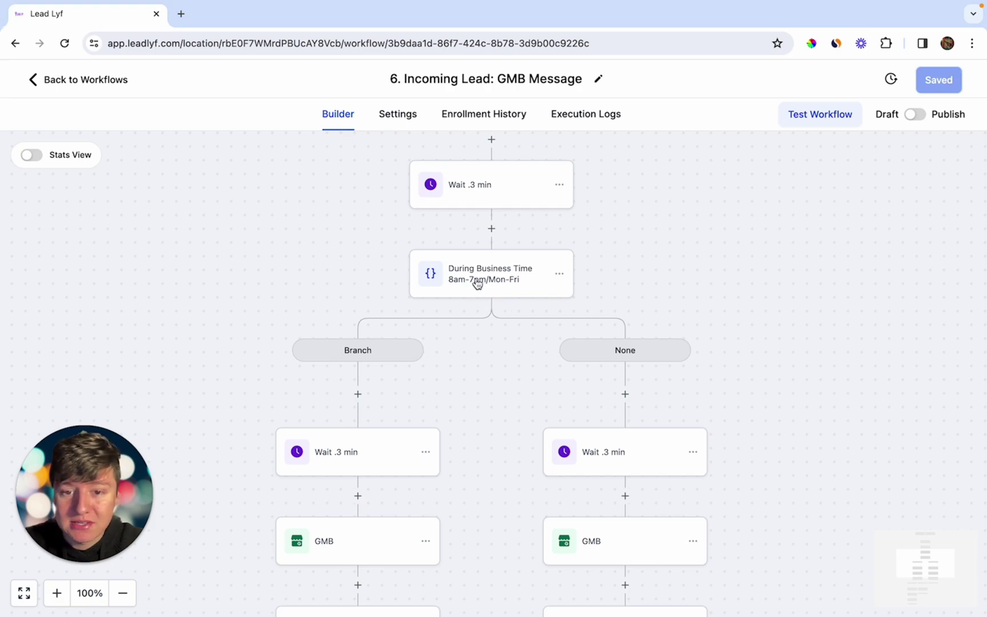
pyautogui.scroll(-1, 478, 284)
pyautogui.scroll(-2, 477, 284)
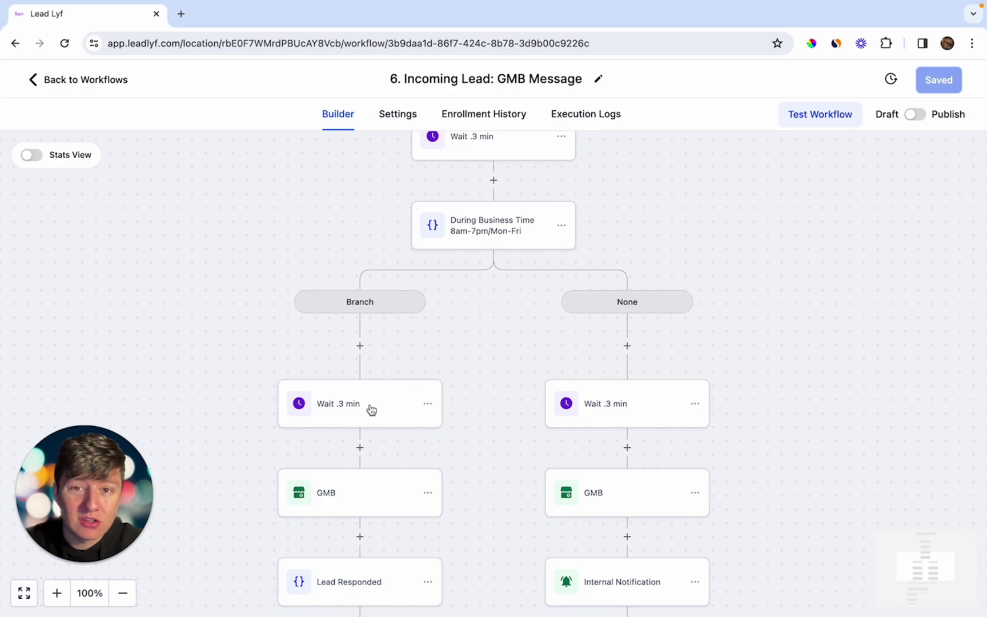
pyautogui.scroll(-4, 616, 406)
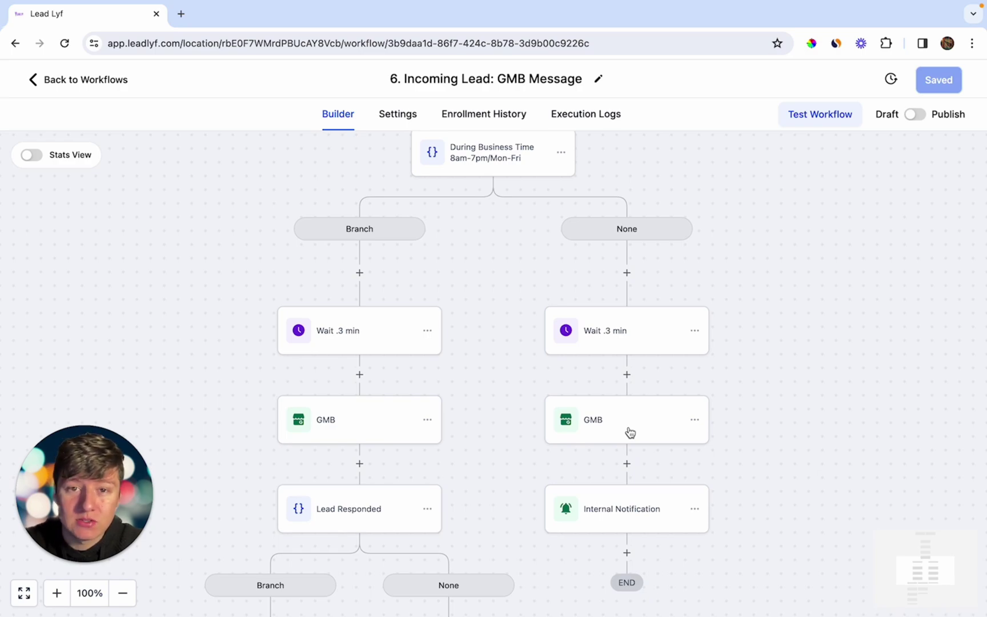
pyautogui.scroll(-5, 366, 304)
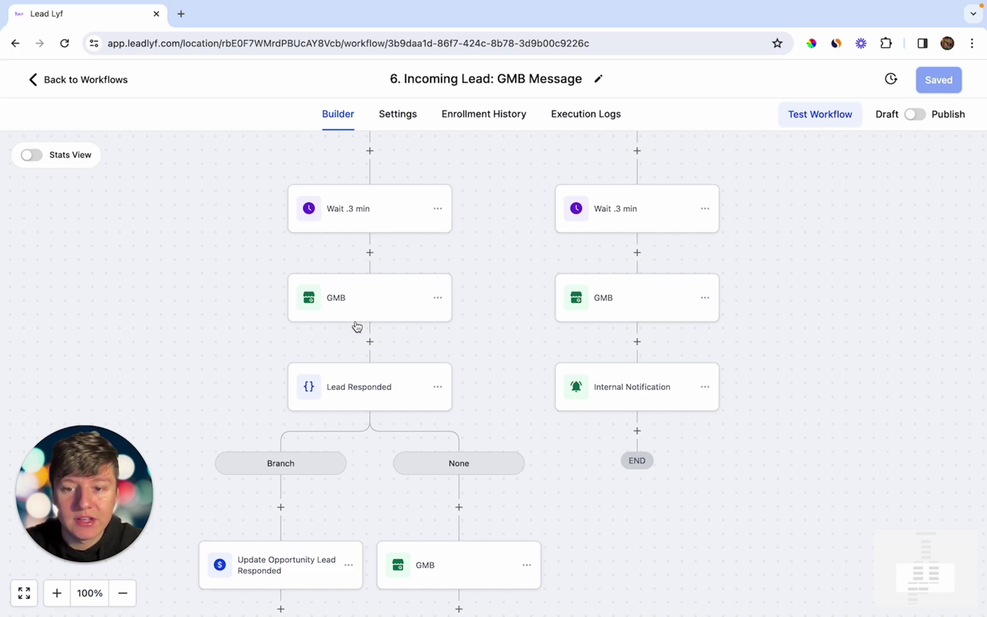
pyautogui.scroll(-3, 357, 326)
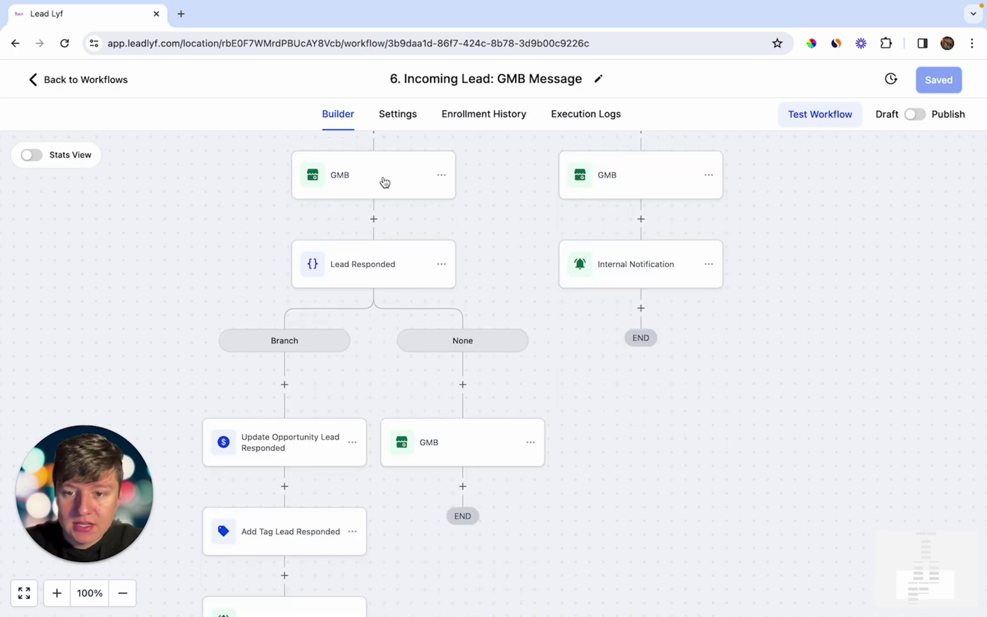
pyautogui.scroll(-2, 343, 246)
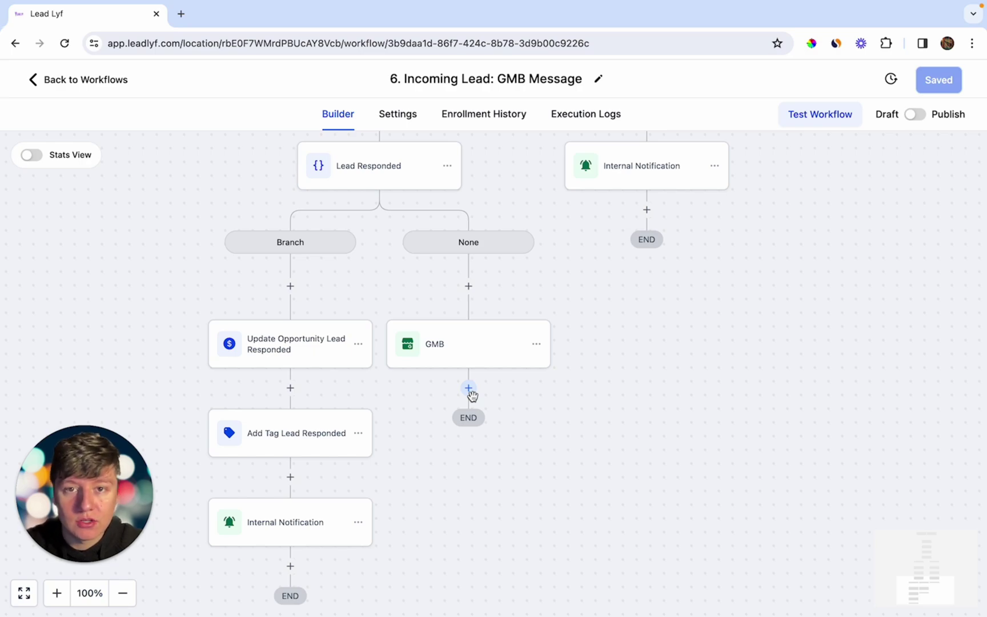
pyautogui.scroll(15, 472, 395)
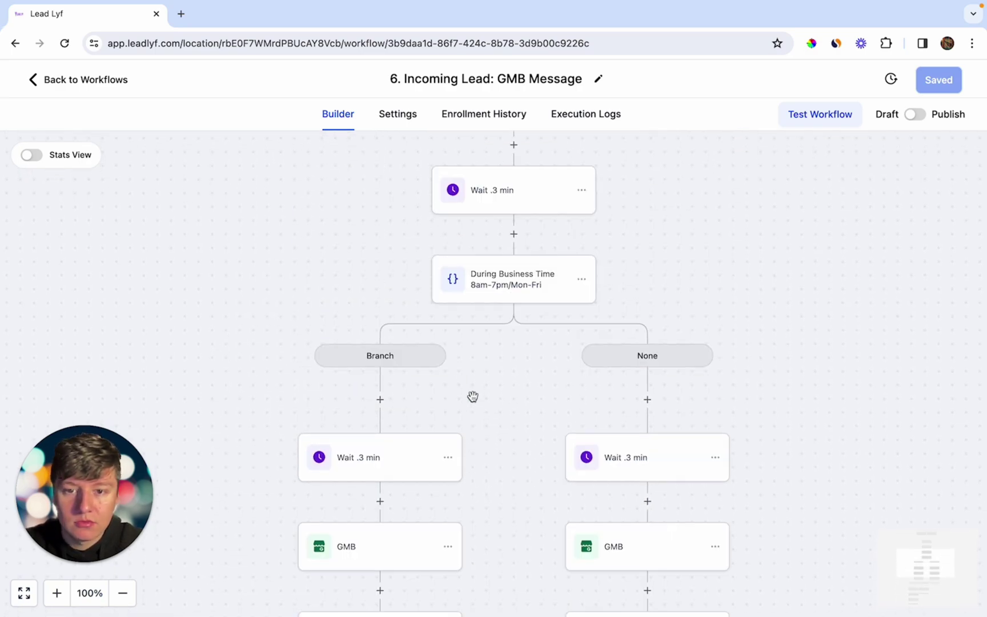
pyautogui.scroll(3, 473, 395)
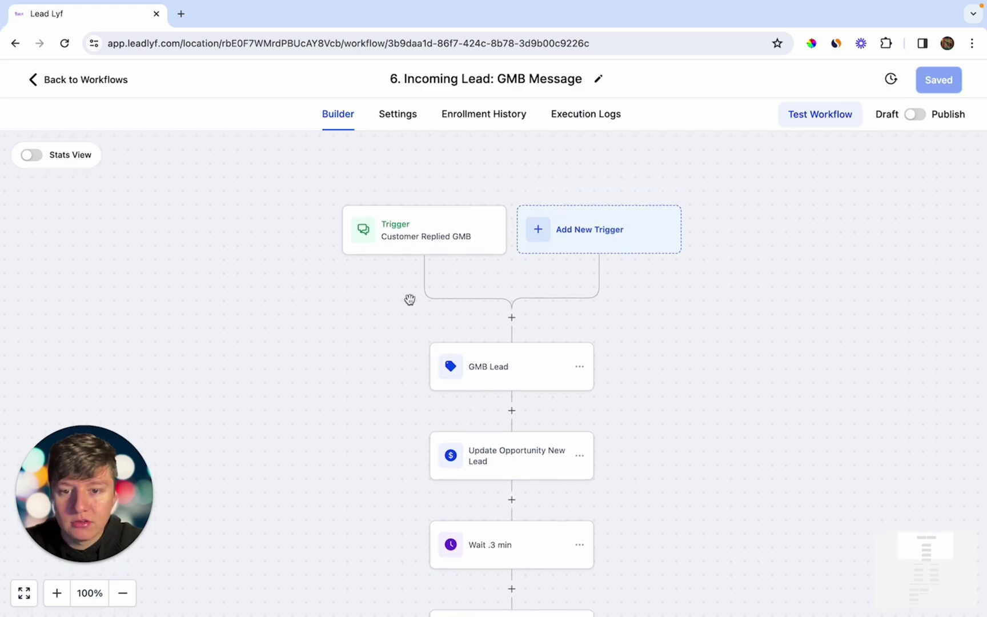
pyautogui.click(75, 79)
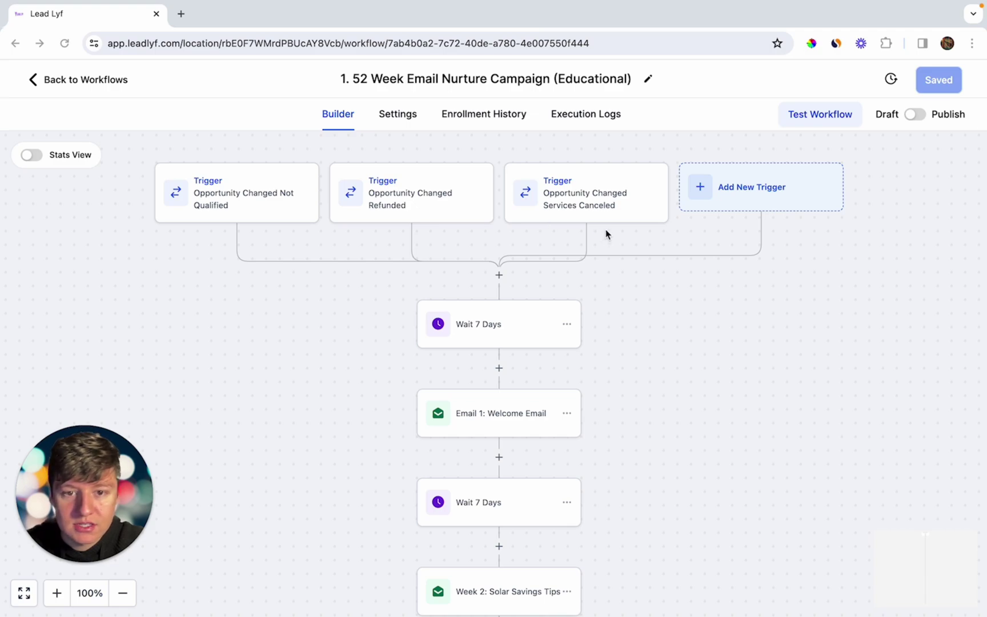
# - Scroll down the 52 Week Email Nurture Campaign through its Wait 7 Days and weekly email steps
pyautogui.scroll(-3, 579, 430)
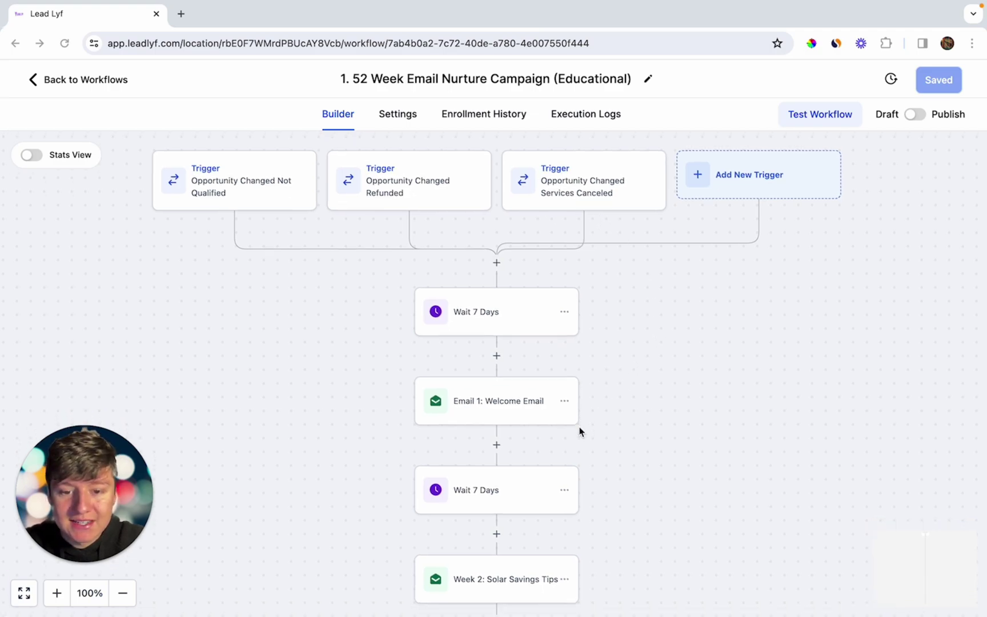
pyautogui.scroll(-10, 580, 431)
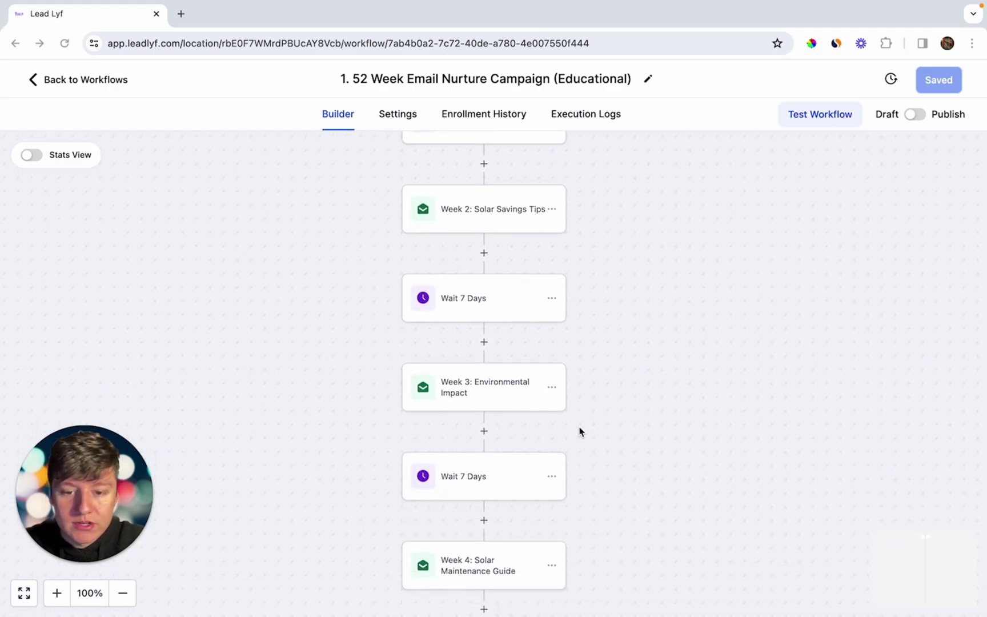
pyautogui.scroll(-10, 579, 431)
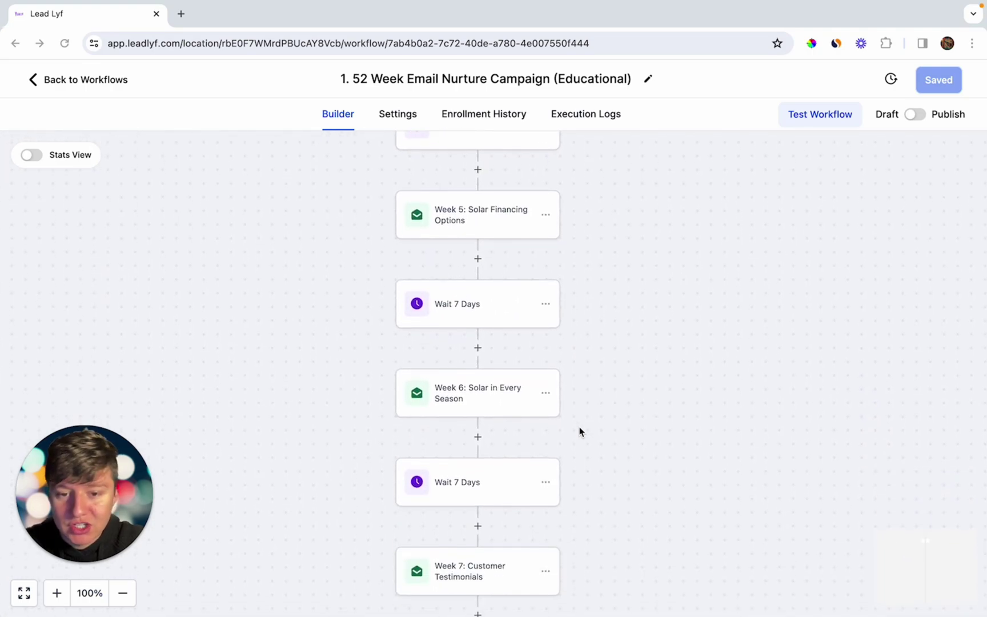
pyautogui.scroll(-1, 580, 432)
pyautogui.scroll(-5, 580, 431)
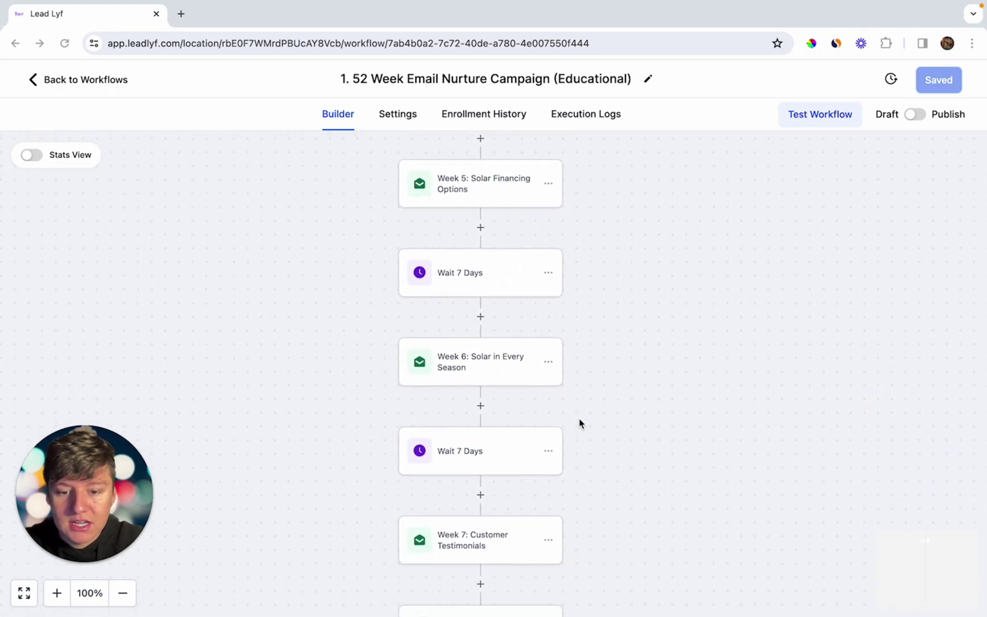
pyautogui.scroll(-13, 579, 423)
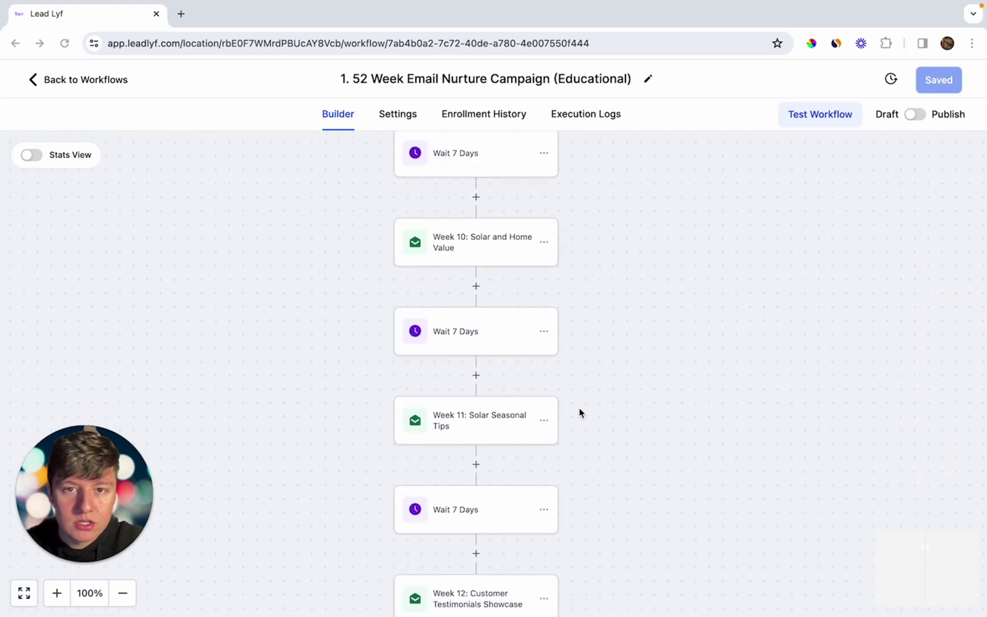
pyautogui.scroll(-20, 579, 413)
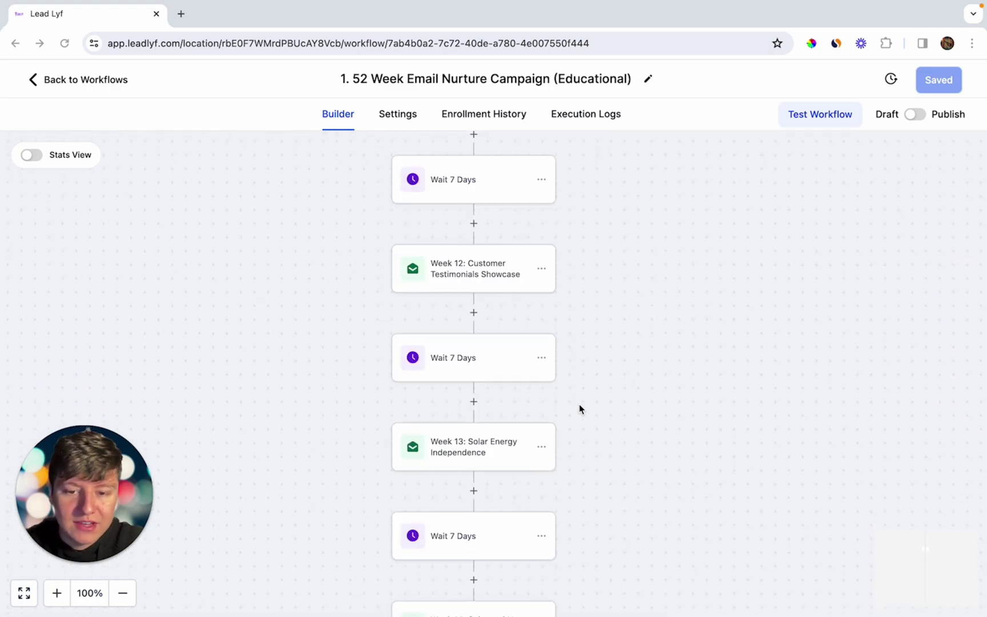
pyautogui.scroll(-5, 580, 409)
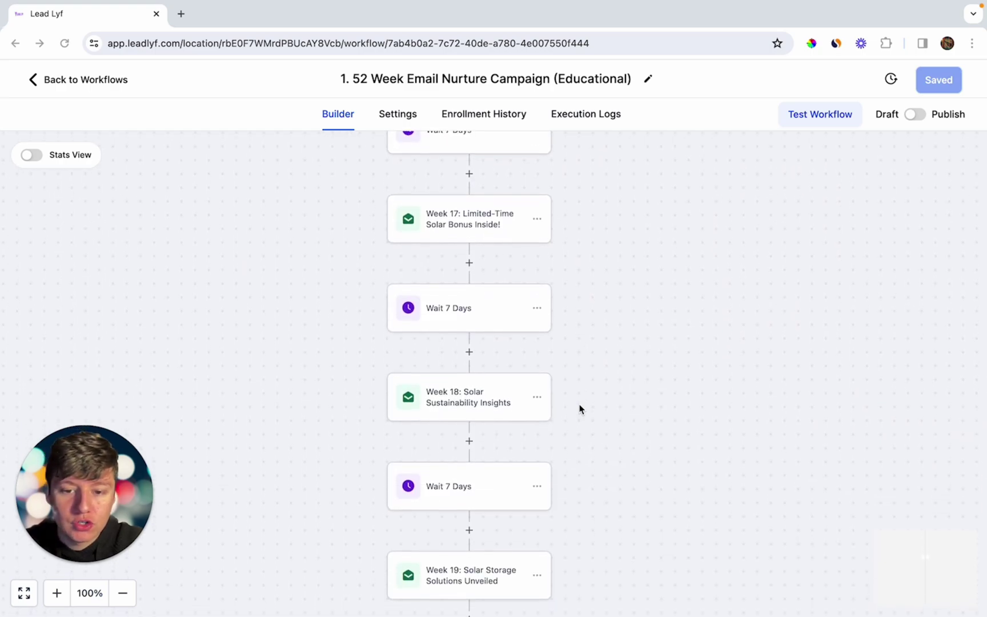
pyautogui.scroll(-7, 580, 410)
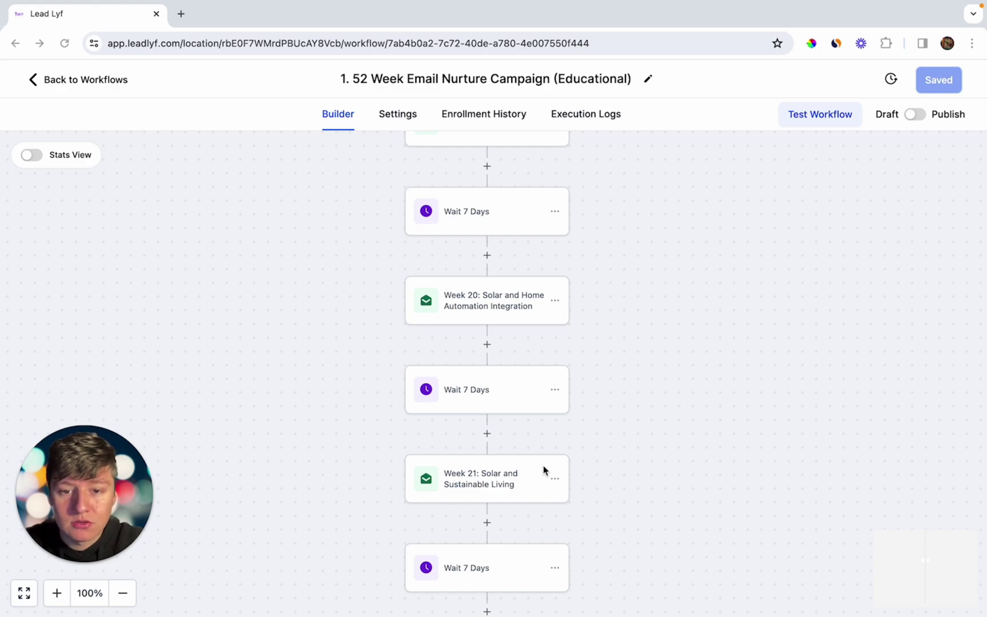
pyautogui.scroll(-1, 543, 469)
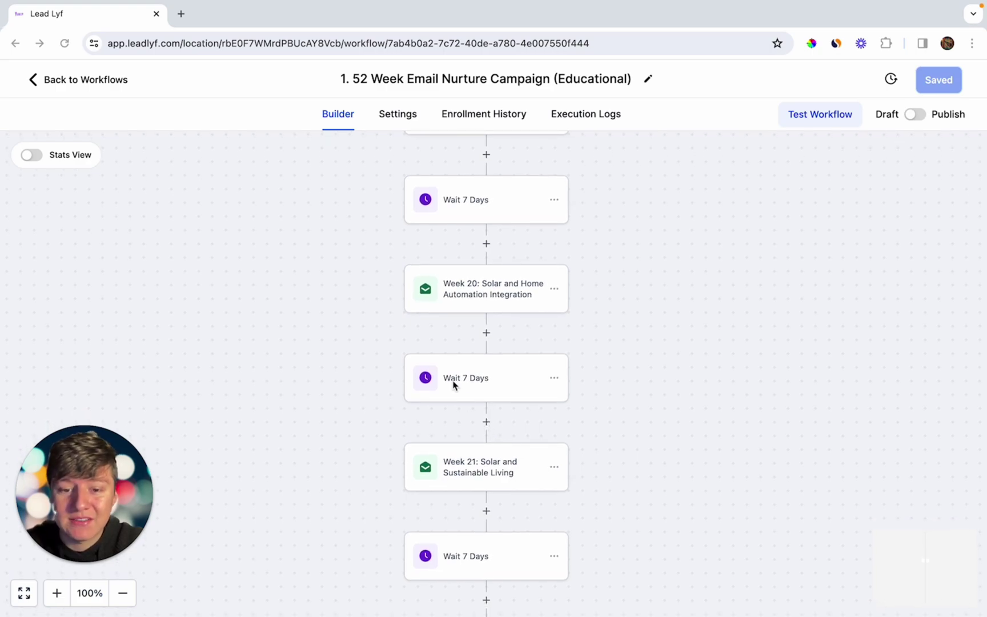
pyautogui.scroll(-3, 541, 413)
pyautogui.scroll(-6, 541, 413)
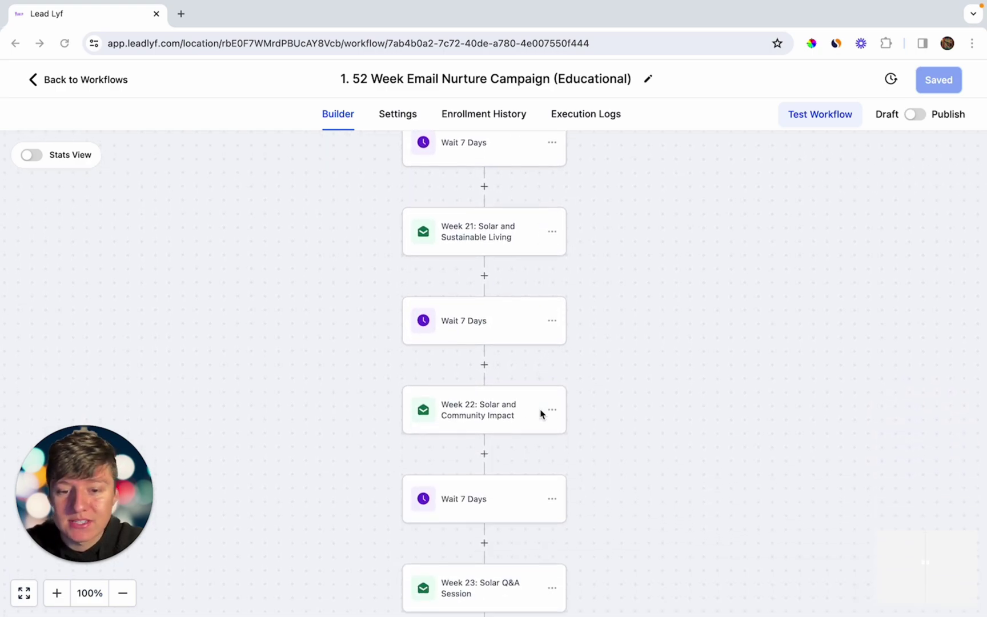
pyautogui.scroll(-3, 541, 412)
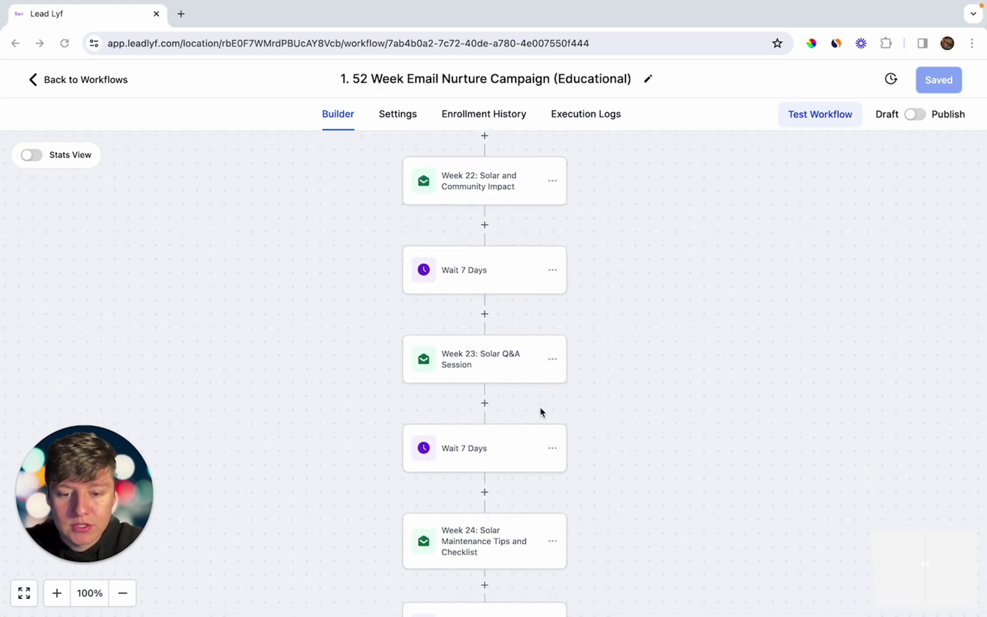
pyautogui.scroll(-1, 541, 413)
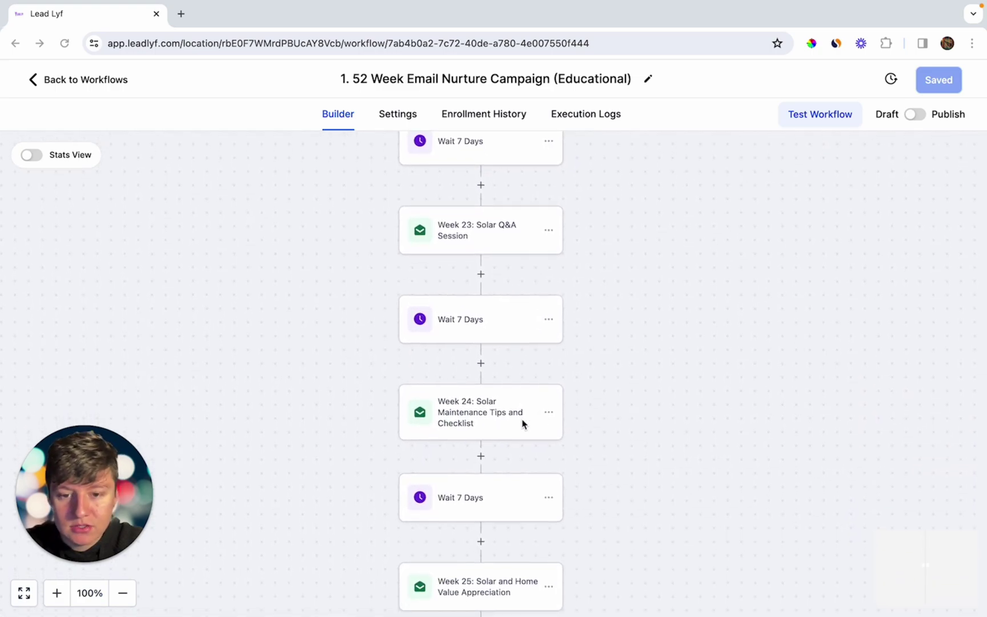
pyautogui.scroll(-6, 496, 454)
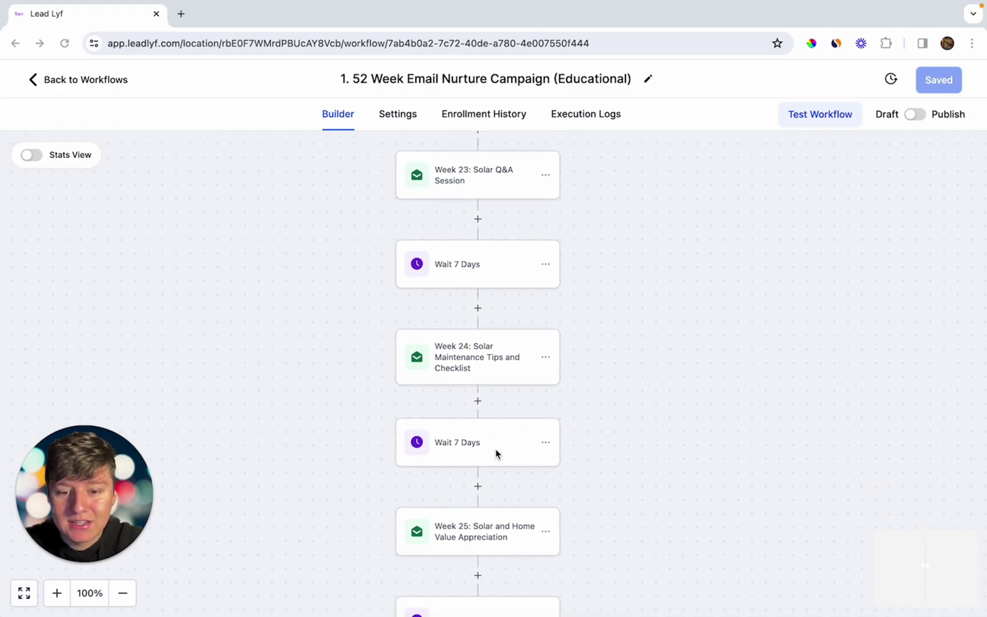
pyautogui.scroll(-4, 496, 444)
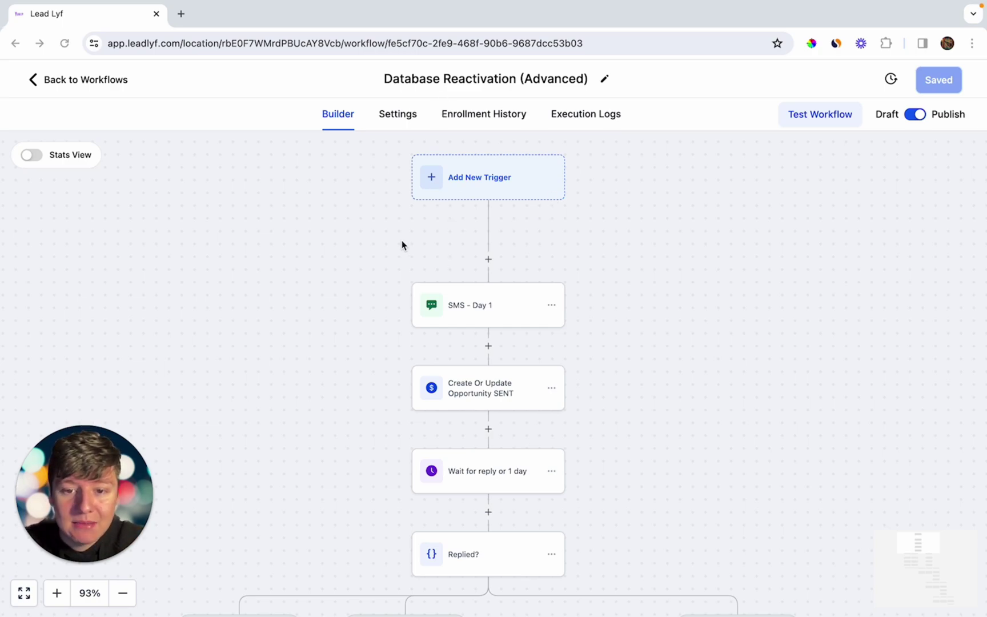
# - Scroll through the Database Reactivation (Advanced) steps, from SMS Day 1 to the opportunity update
pyautogui.scroll(-1, 378, 347)
pyautogui.scroll(-3, 379, 348)
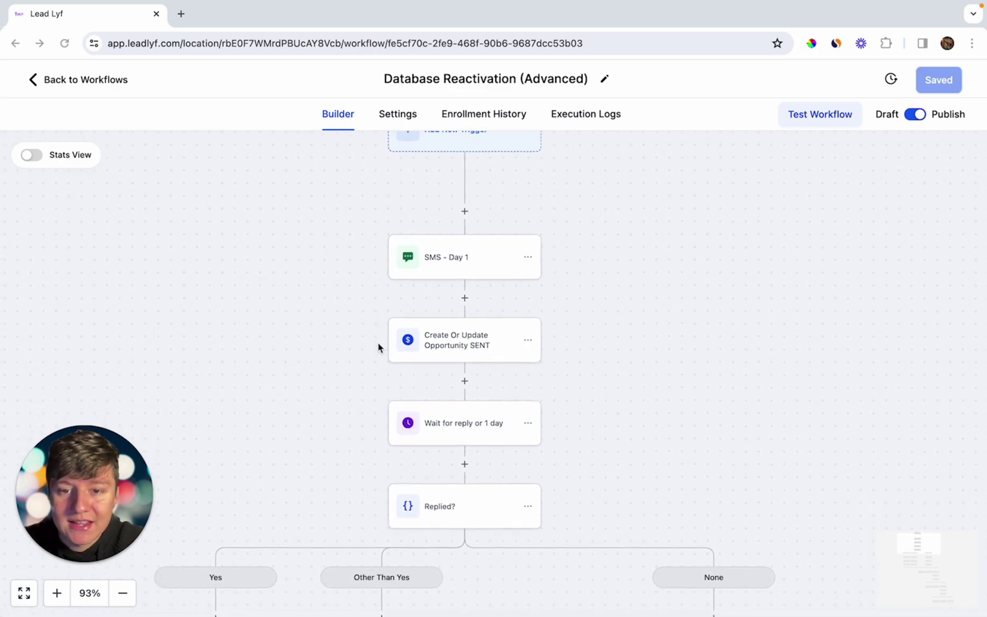
pyautogui.scroll(-5, 379, 348)
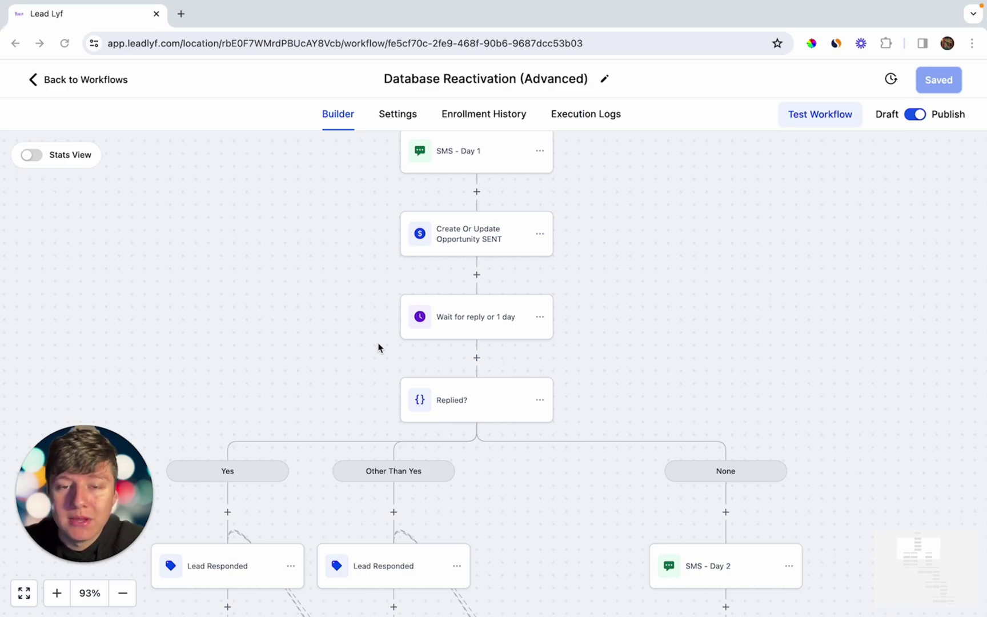
pyautogui.scroll(1, 378, 348)
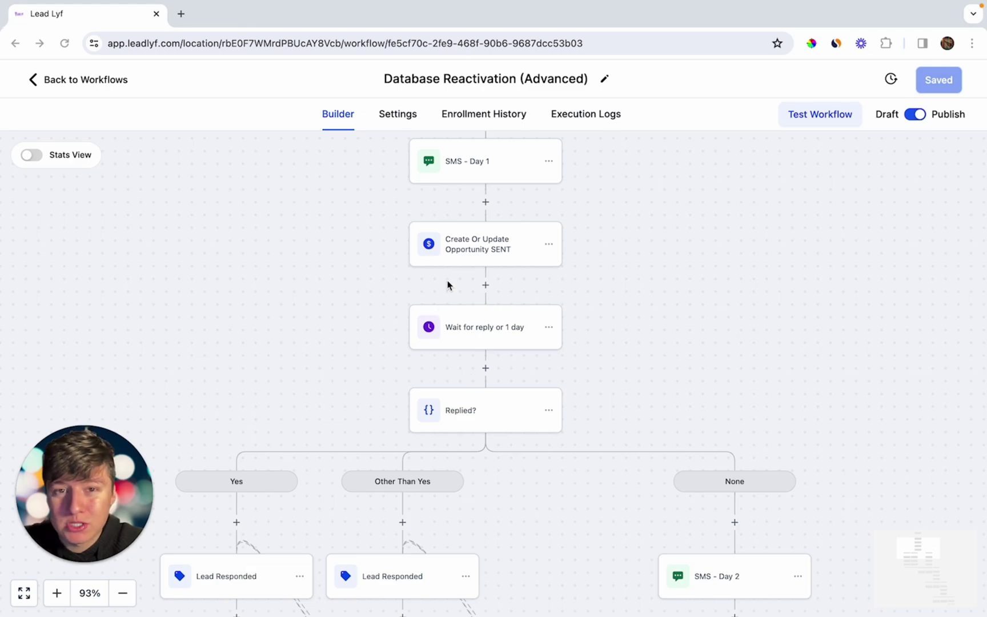
pyautogui.scroll(5, 448, 284)
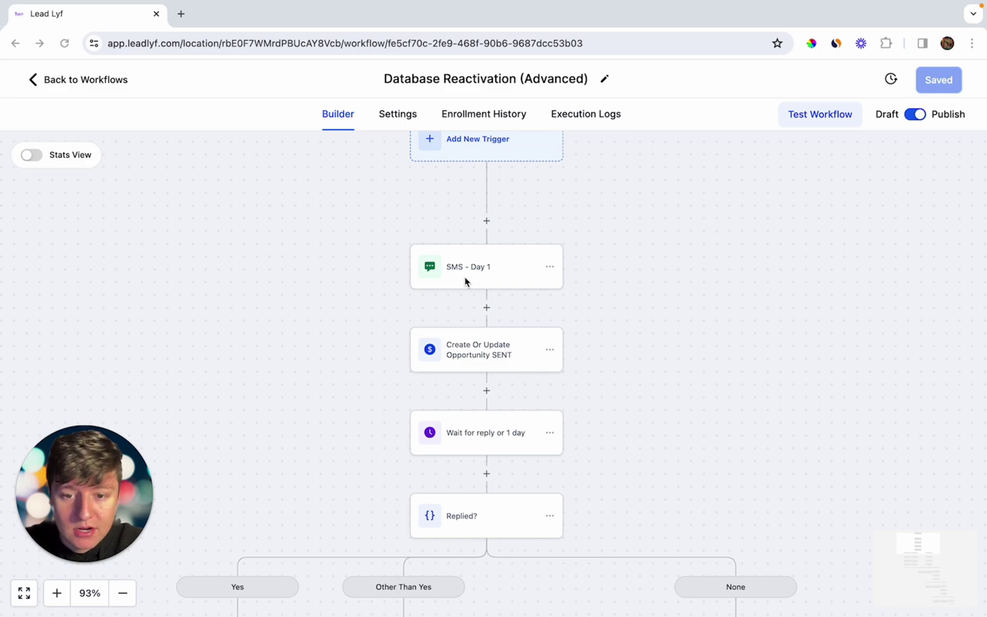
pyautogui.scroll(-1, 465, 280)
pyautogui.click(461, 321)
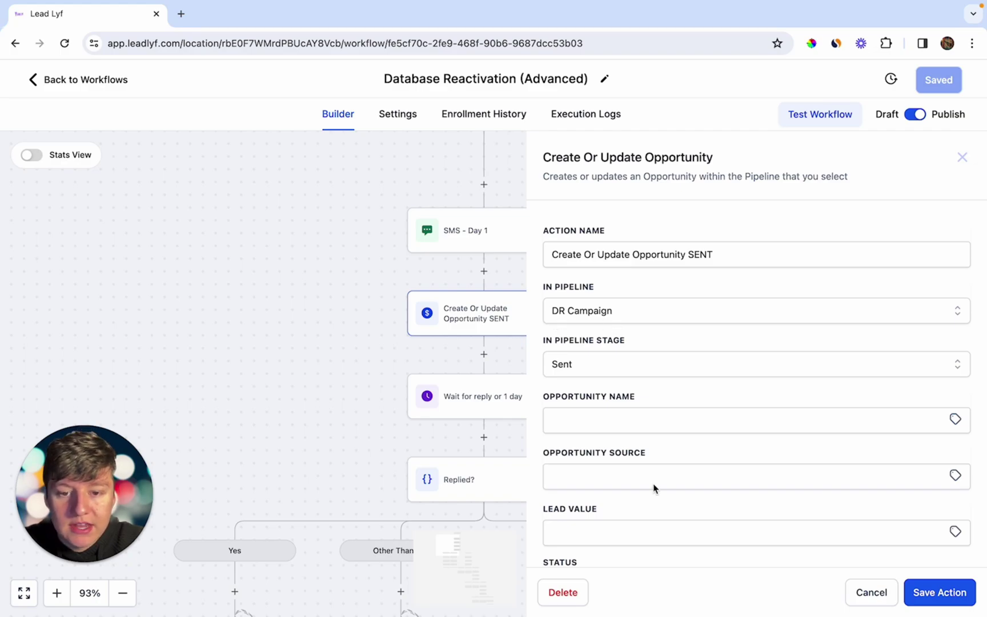
pyautogui.click(862, 605)
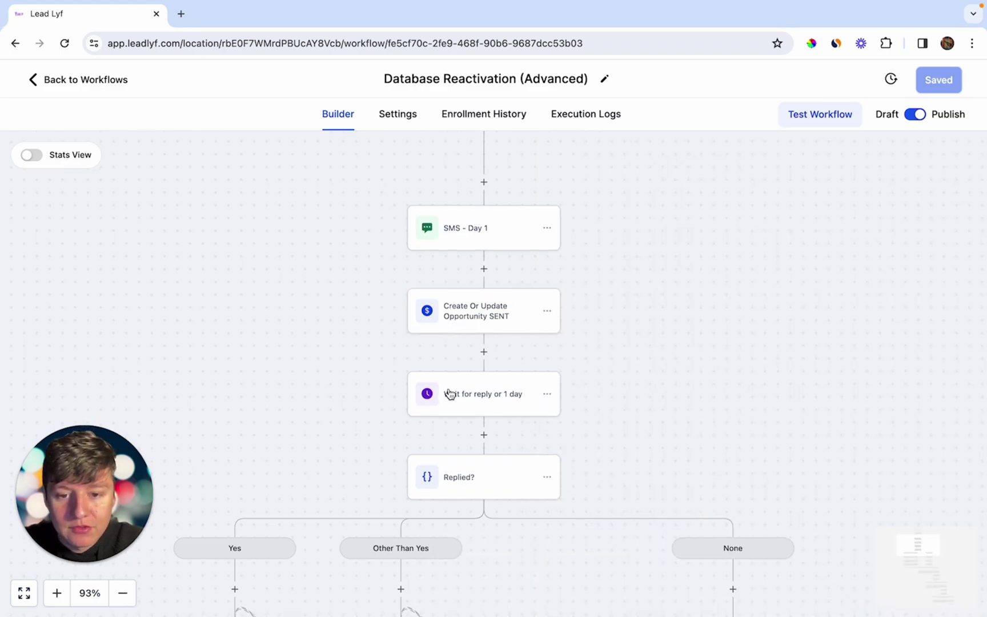
pyautogui.scroll(-1, 450, 393)
pyautogui.scroll(-2, 449, 393)
pyautogui.scroll(1, 471, 363)
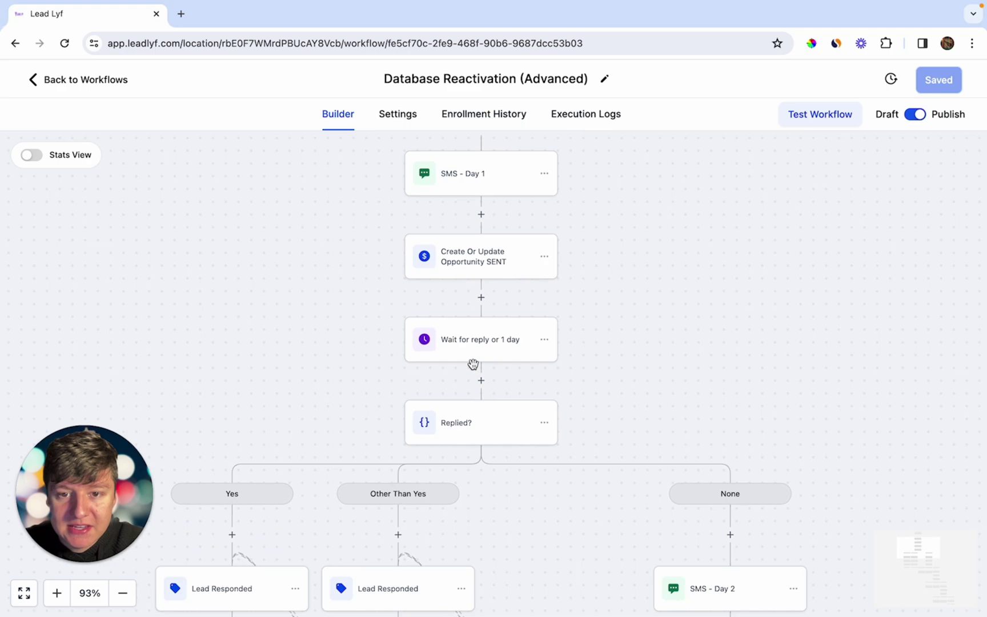
pyautogui.click(478, 190)
pyautogui.moveTo(752, 444); pyautogui.dragTo(908, 445)
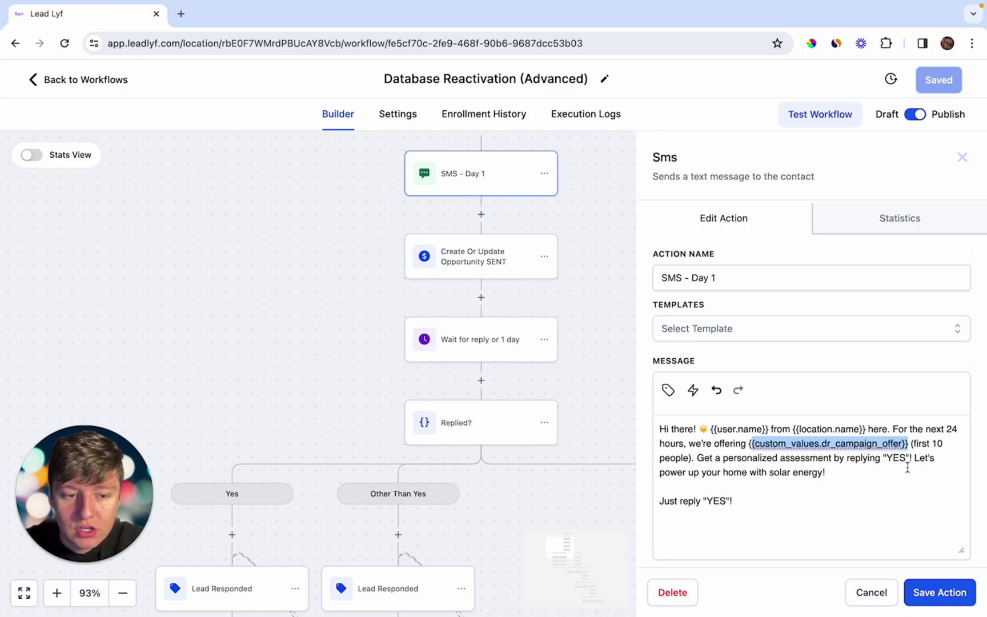
pyautogui.click(605, 368)
pyautogui.scroll(-1, 500, 394)
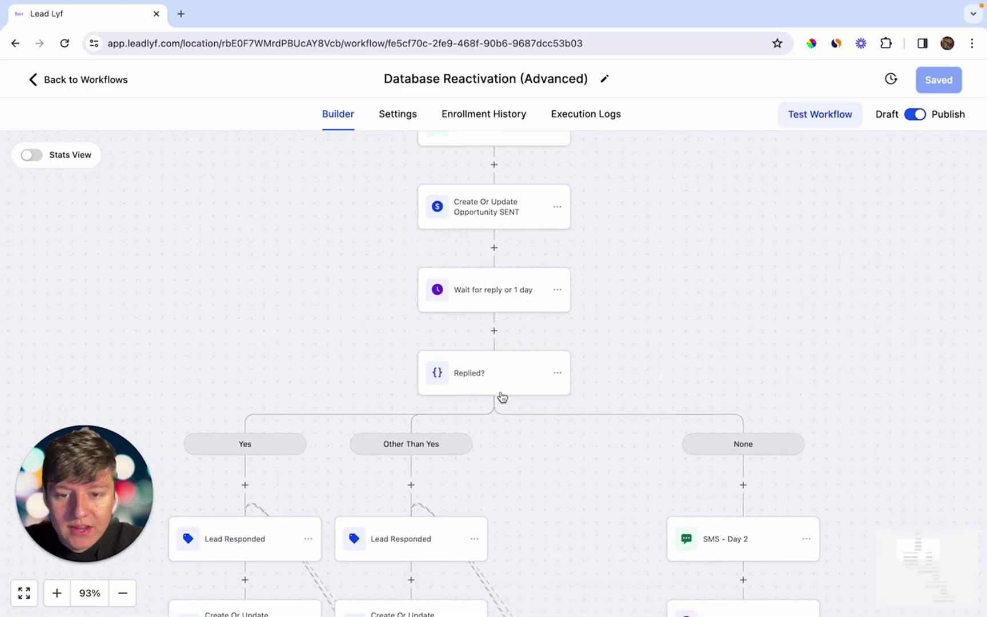
pyautogui.scroll(-5, 494, 253)
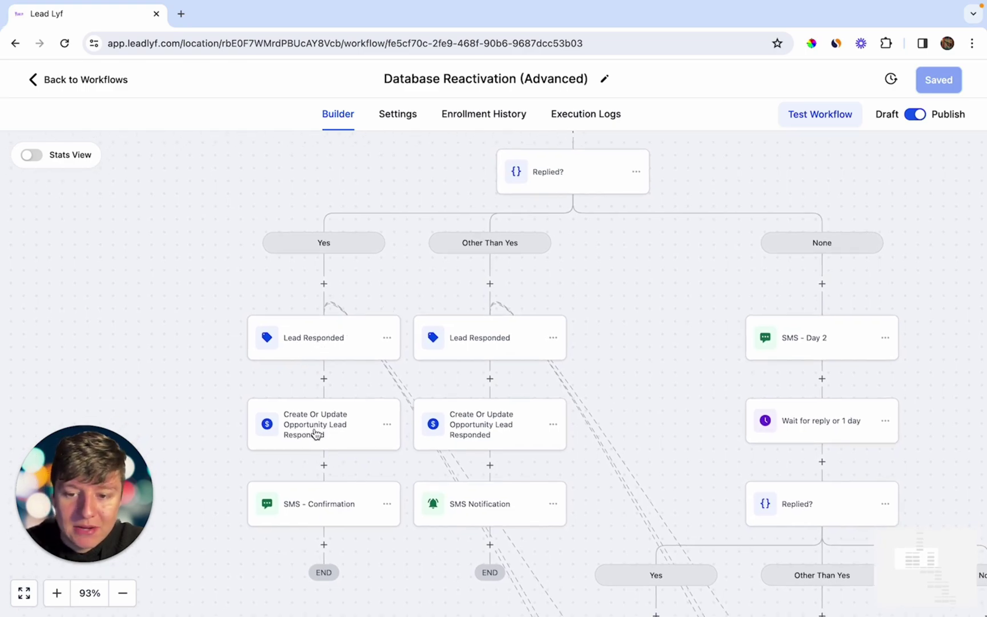
pyautogui.scroll(-1, 325, 437)
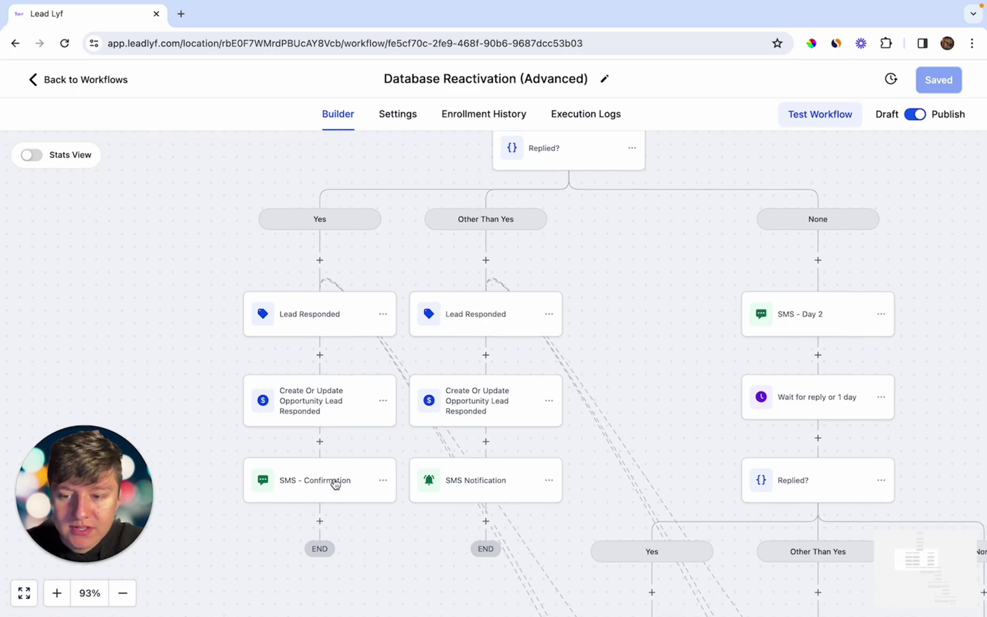
pyautogui.hscroll(1, 320, 475)
pyautogui.scroll(1, 320, 474)
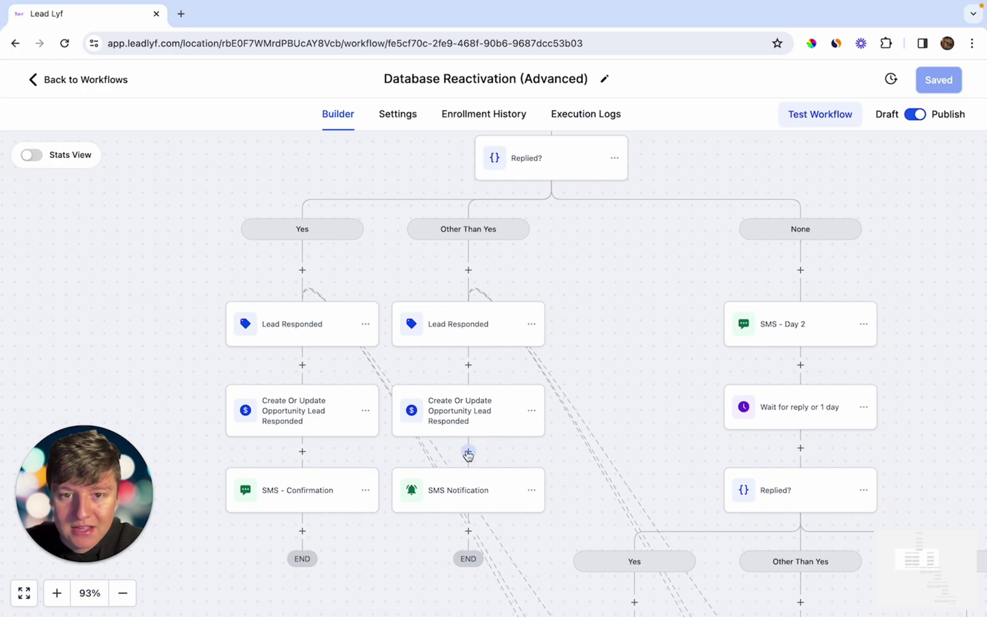
pyautogui.hscroll(3, 466, 452)
pyautogui.hscroll(2, 474, 425)
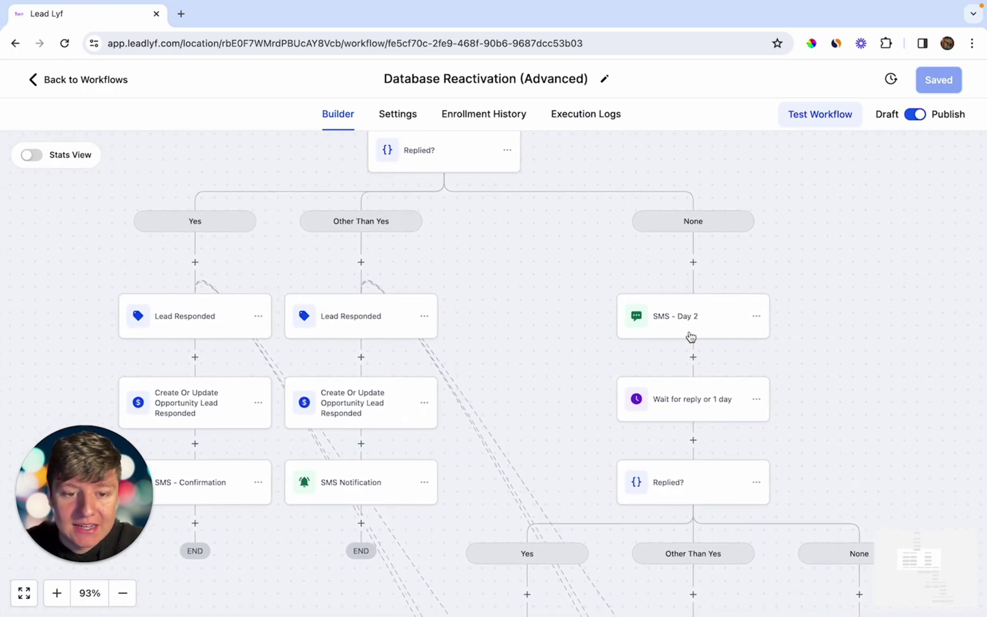
pyautogui.scroll(-3, 696, 398)
pyautogui.scroll(-3, 695, 395)
pyautogui.hscroll(1, 695, 398)
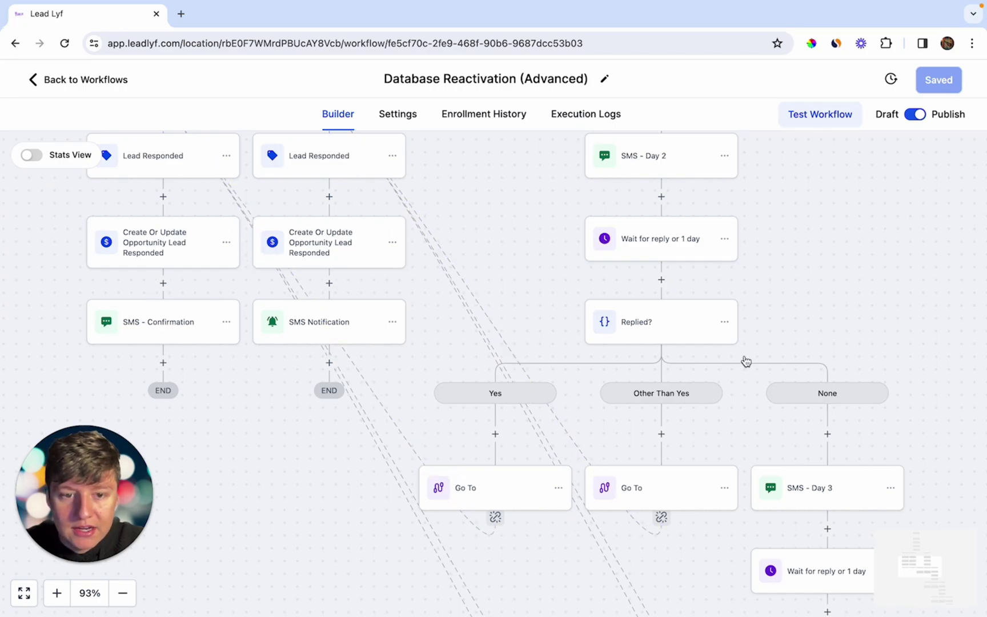
pyautogui.scroll(-2, 866, 428)
pyautogui.hscroll(1, 866, 428)
pyautogui.scroll(-5, 866, 428)
pyautogui.hscroll(4, 866, 429)
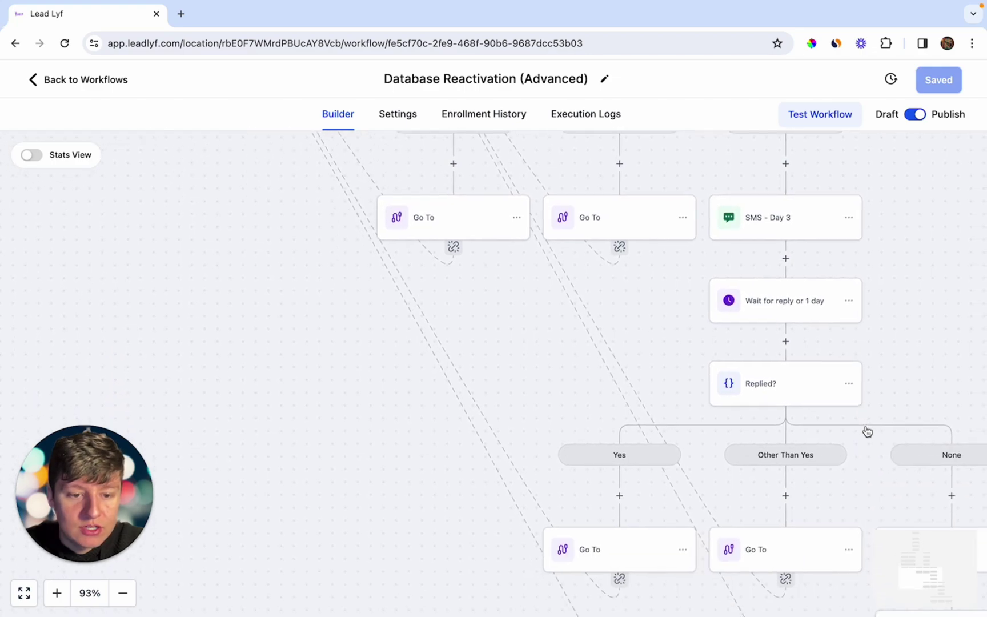
pyautogui.scroll(-3, 866, 426)
pyautogui.hscroll(1, 866, 427)
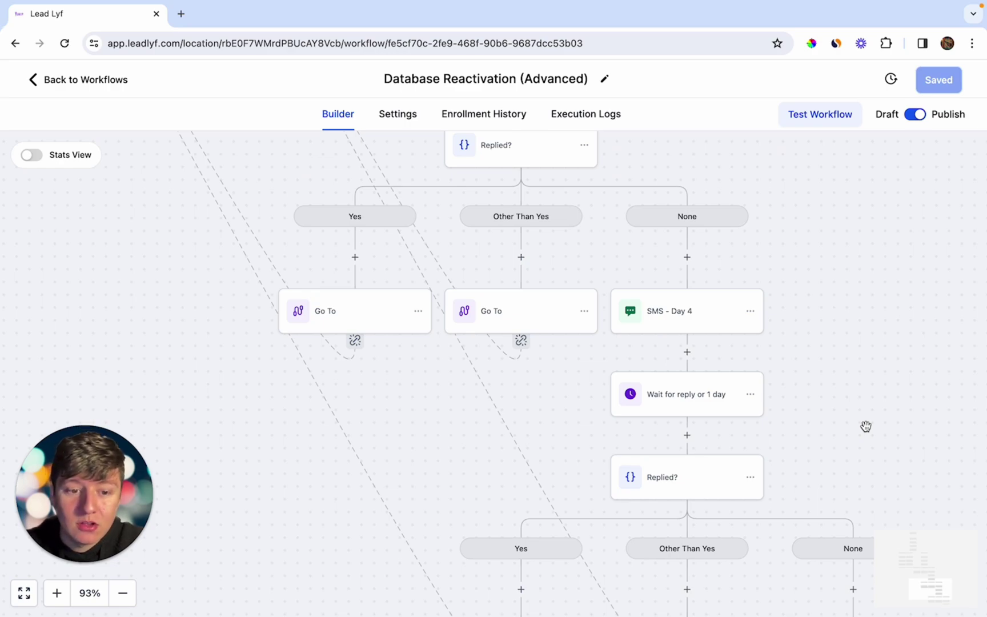
pyautogui.scroll(1, 866, 426)
pyautogui.scroll(-2, 864, 433)
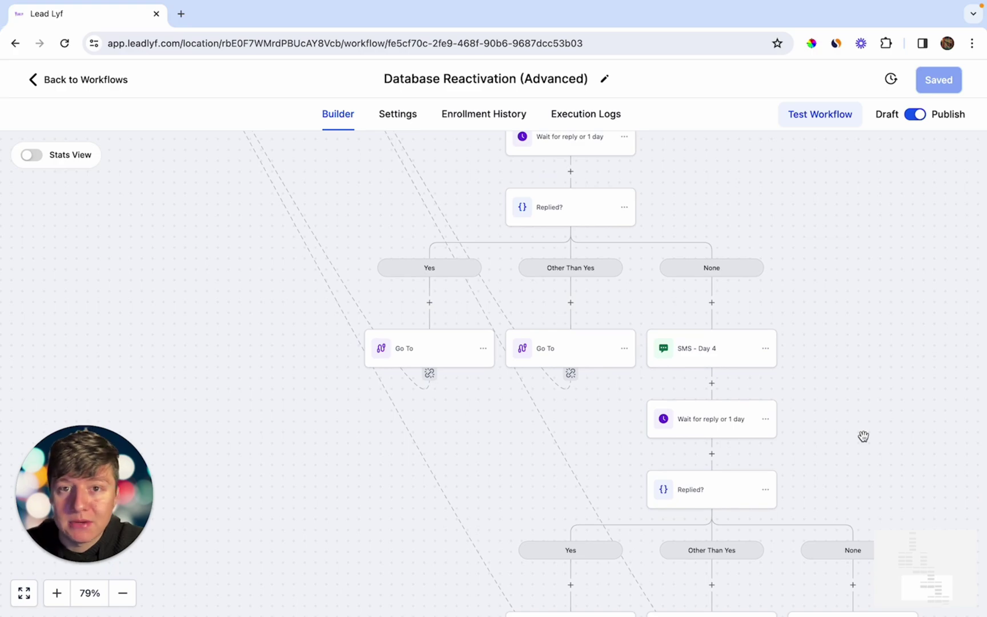
pyautogui.scroll(1, 863, 437)
pyautogui.scroll(2, 863, 437)
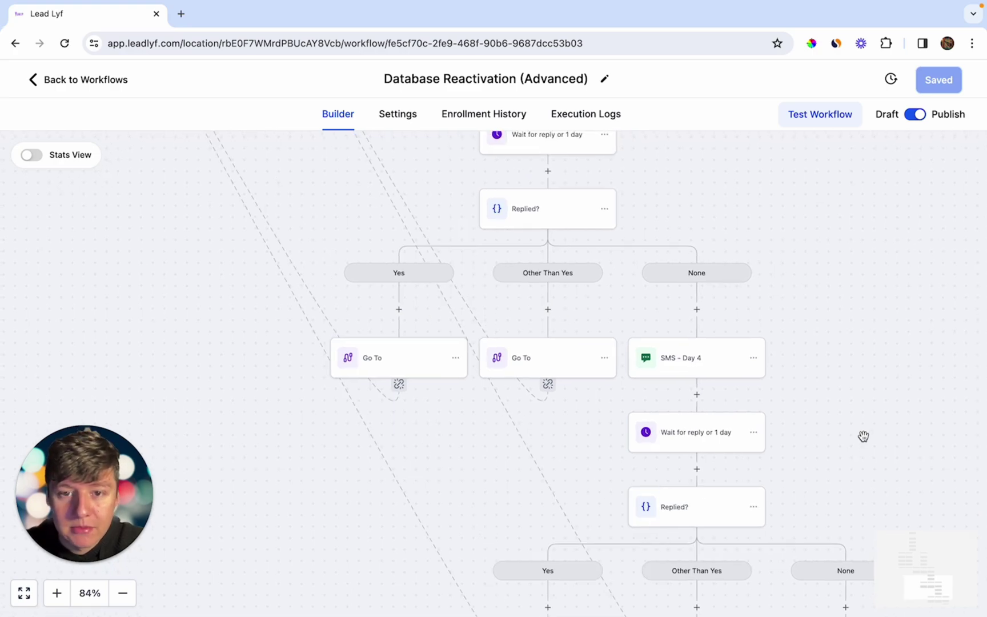
pyautogui.moveTo(865, 402); pyautogui.dragTo(920, 588)
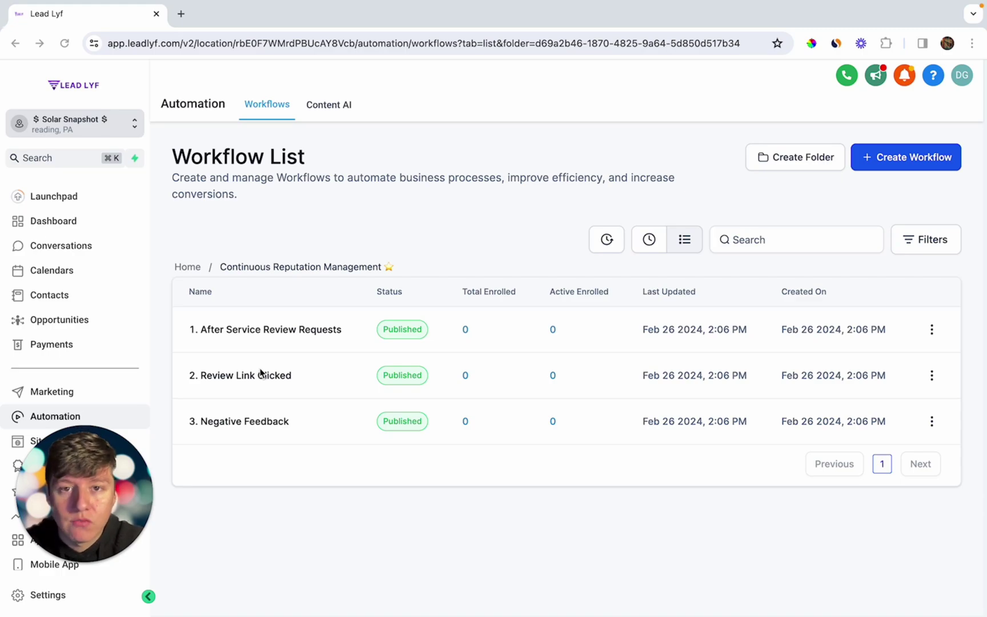
# - Open the 1. After Service Review Requests workflow in the builder
pyautogui.click(260, 337)
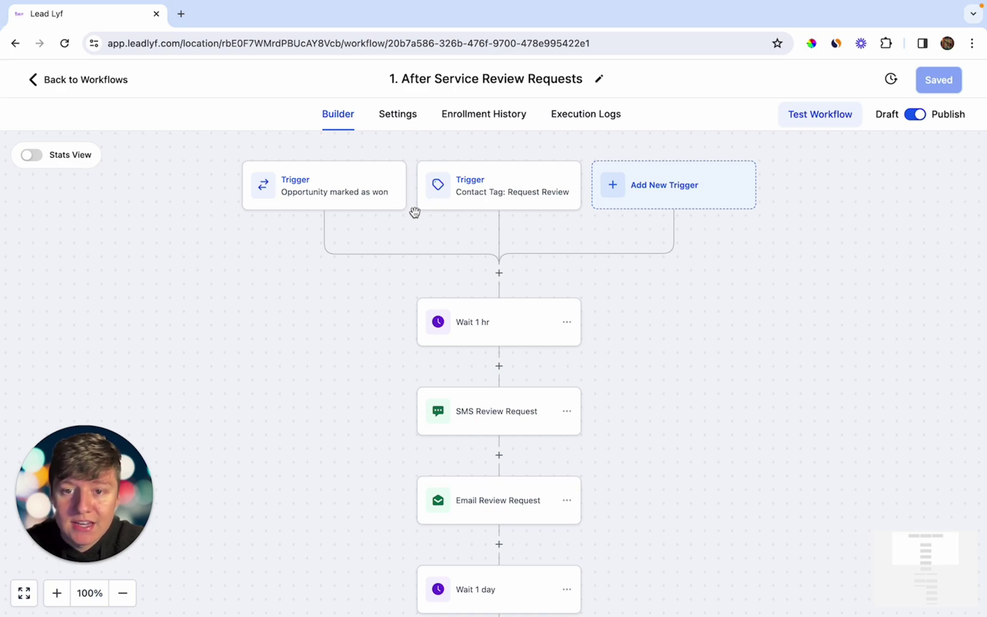
pyautogui.scroll(-2, 410, 214)
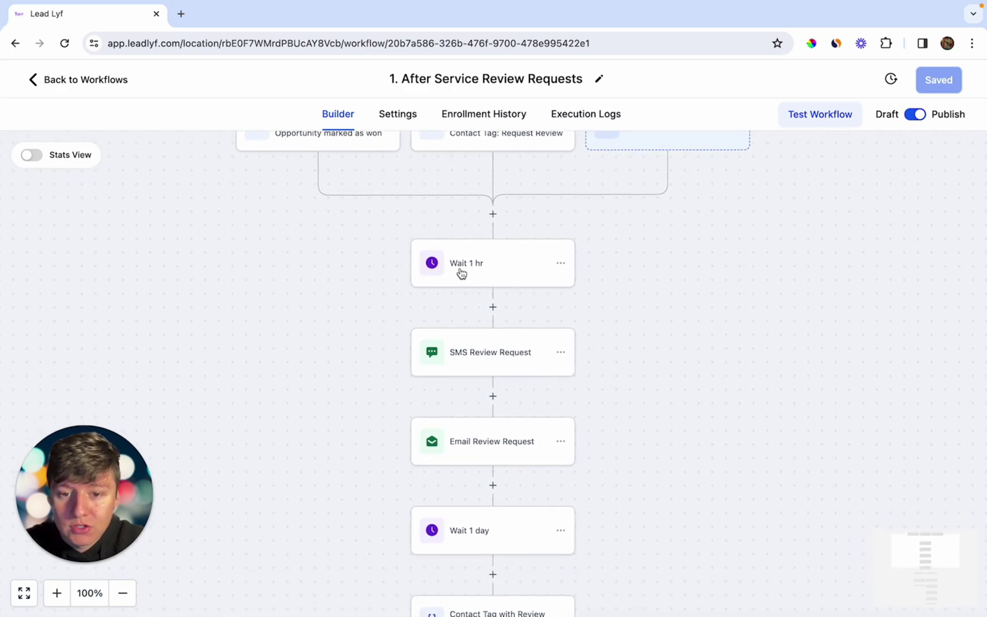
pyautogui.scroll(-1, 462, 273)
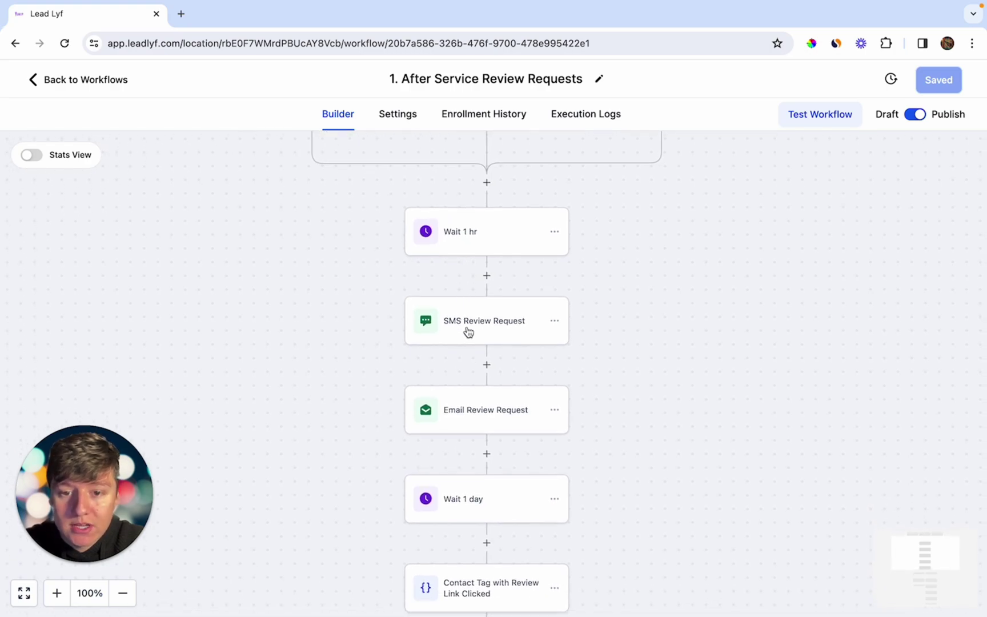
pyautogui.scroll(-2, 469, 340)
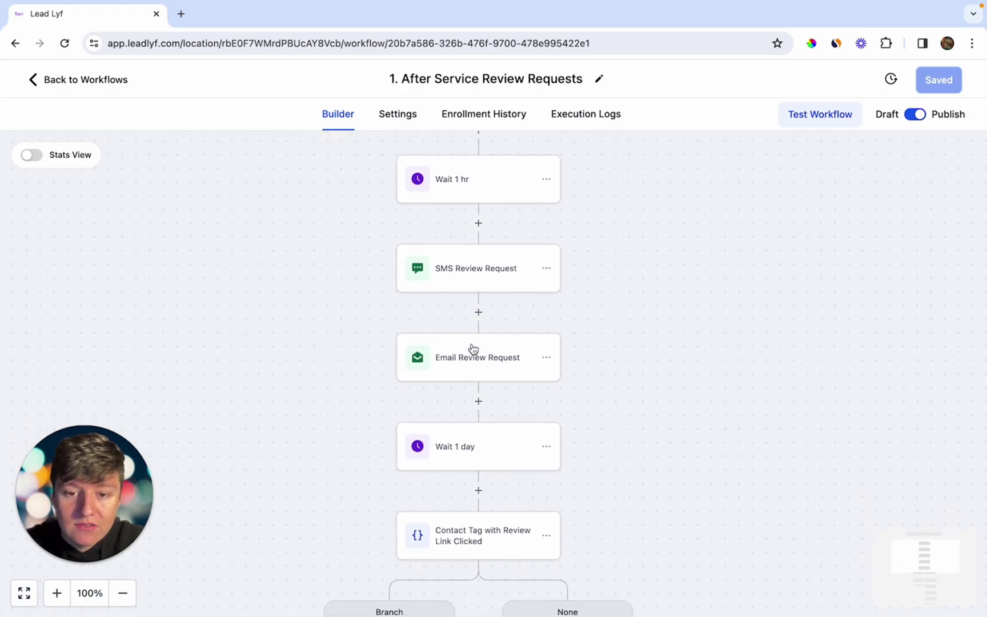
pyautogui.scroll(-7, 477, 426)
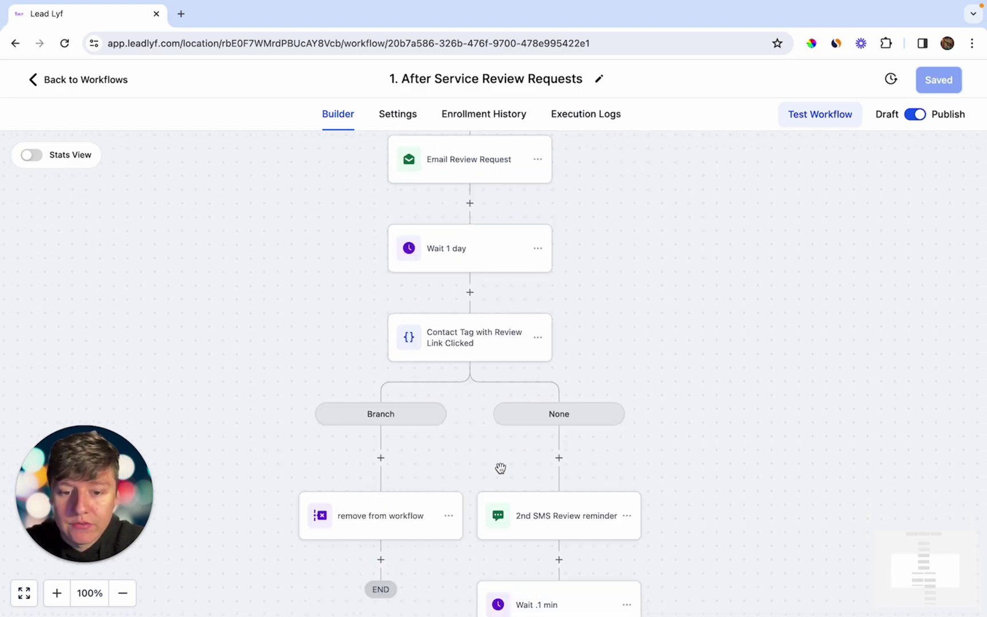
pyautogui.scroll(-3, 504, 469)
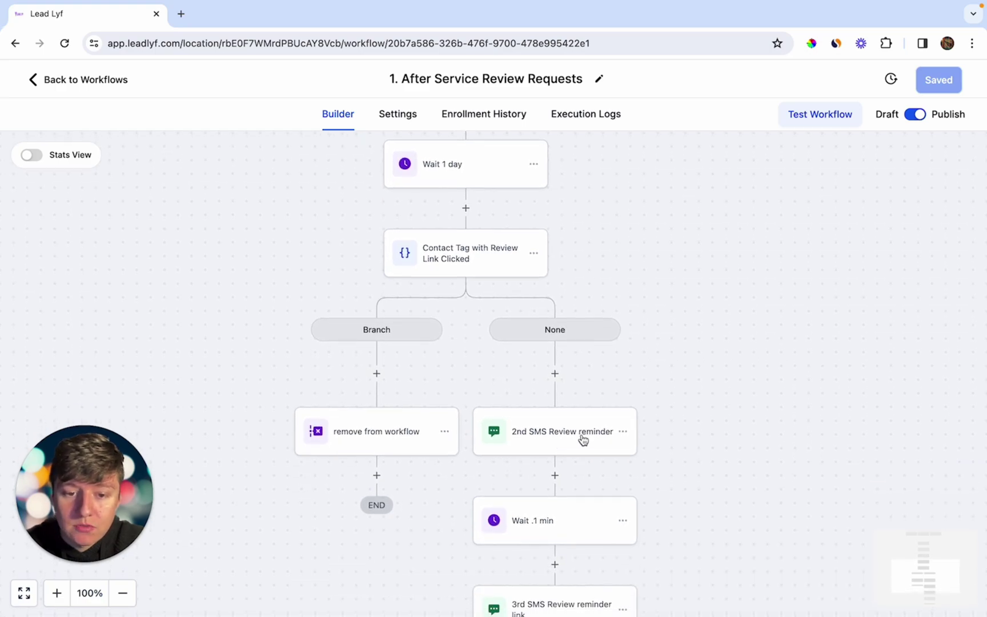
pyautogui.scroll(-8, 579, 447)
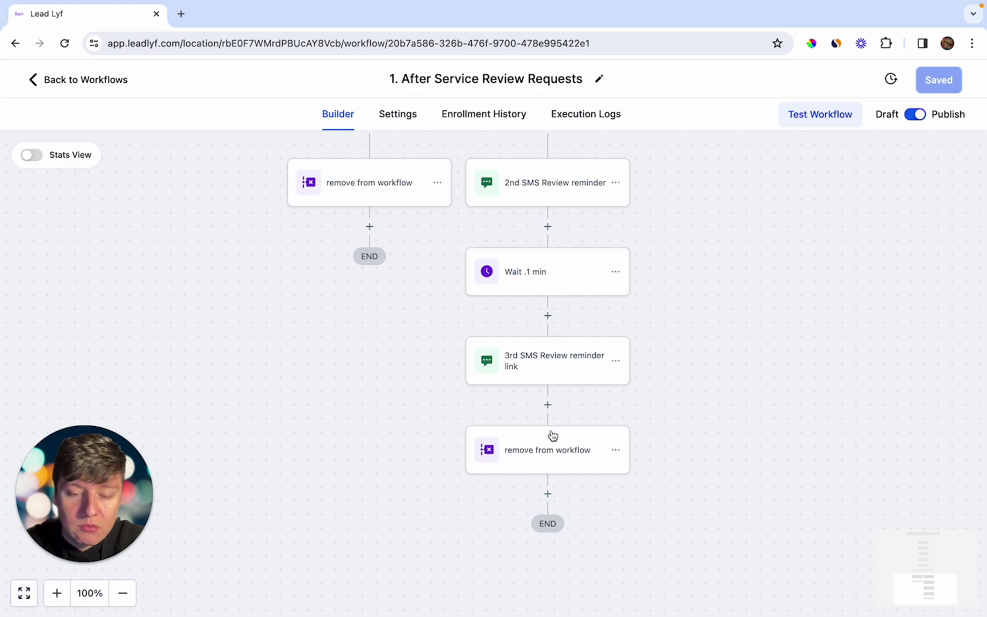
pyautogui.scroll(2, 562, 441)
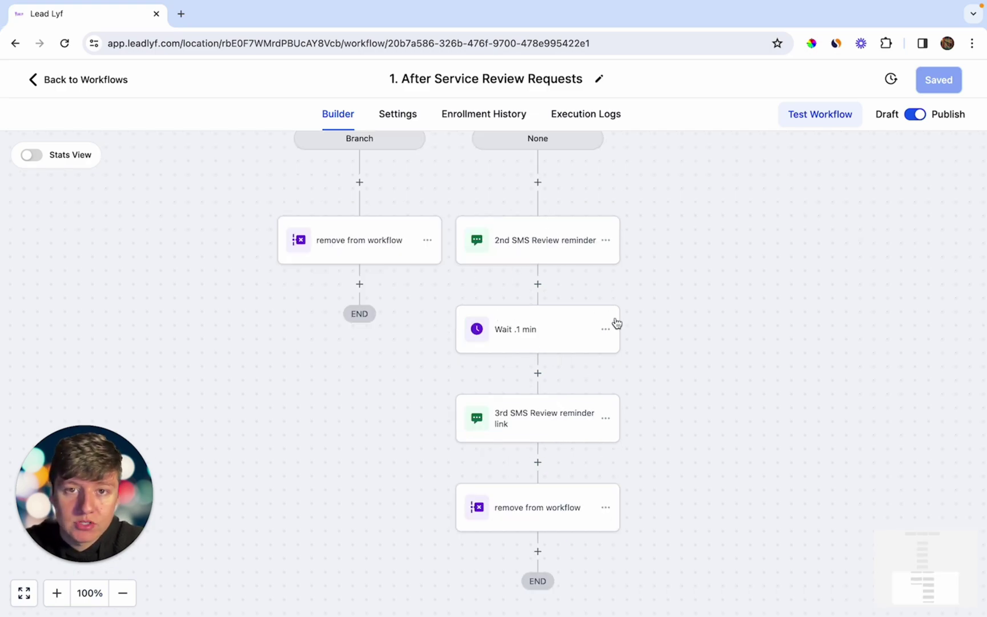
pyautogui.scroll(7, 617, 323)
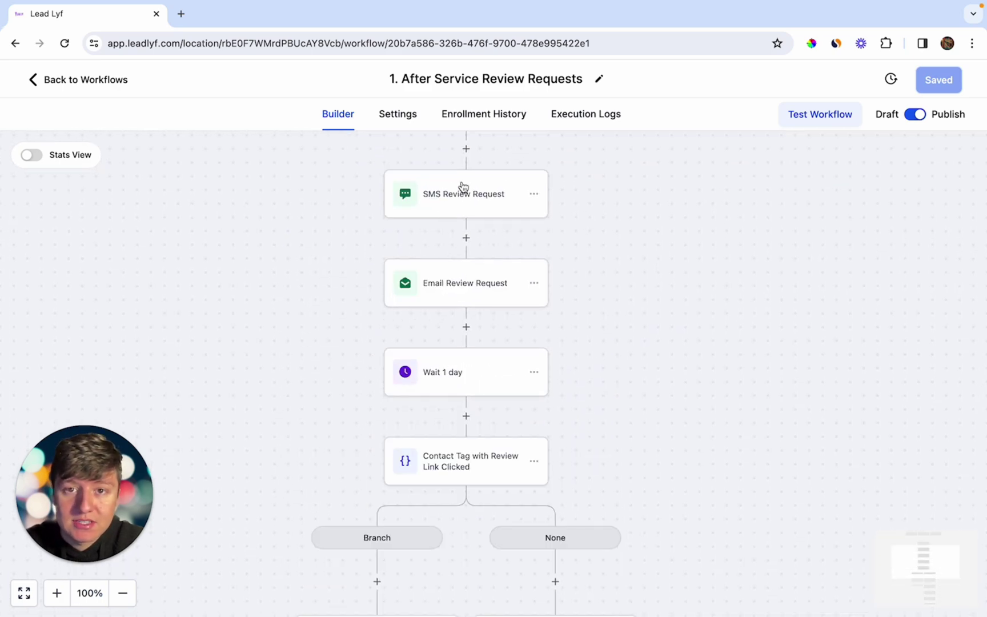
pyautogui.scroll(-2, 556, 258)
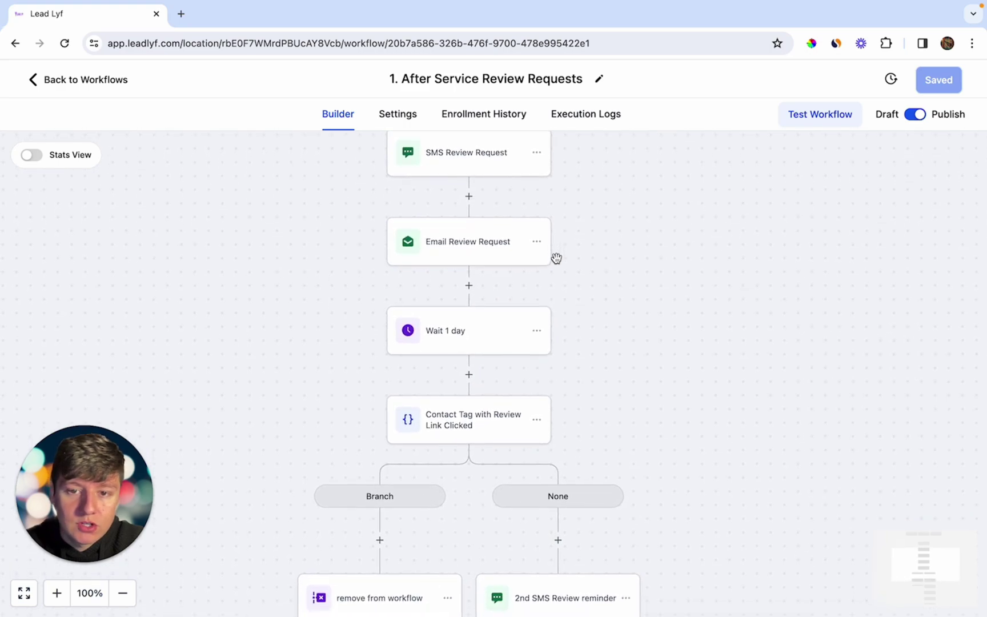
pyautogui.scroll(-5, 556, 258)
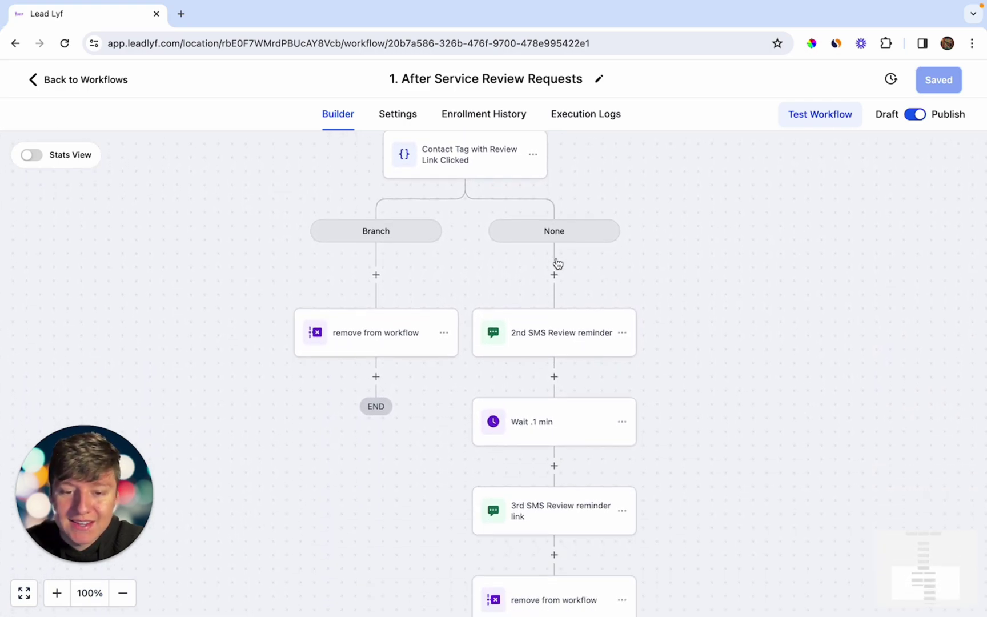
pyautogui.scroll(-2, 556, 263)
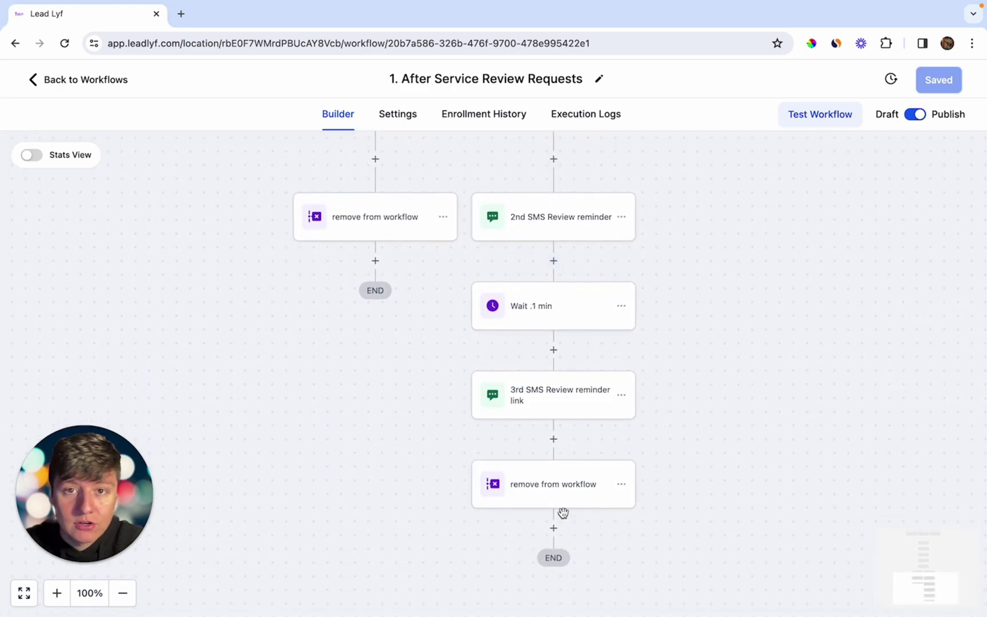
pyautogui.scroll(5, 564, 513)
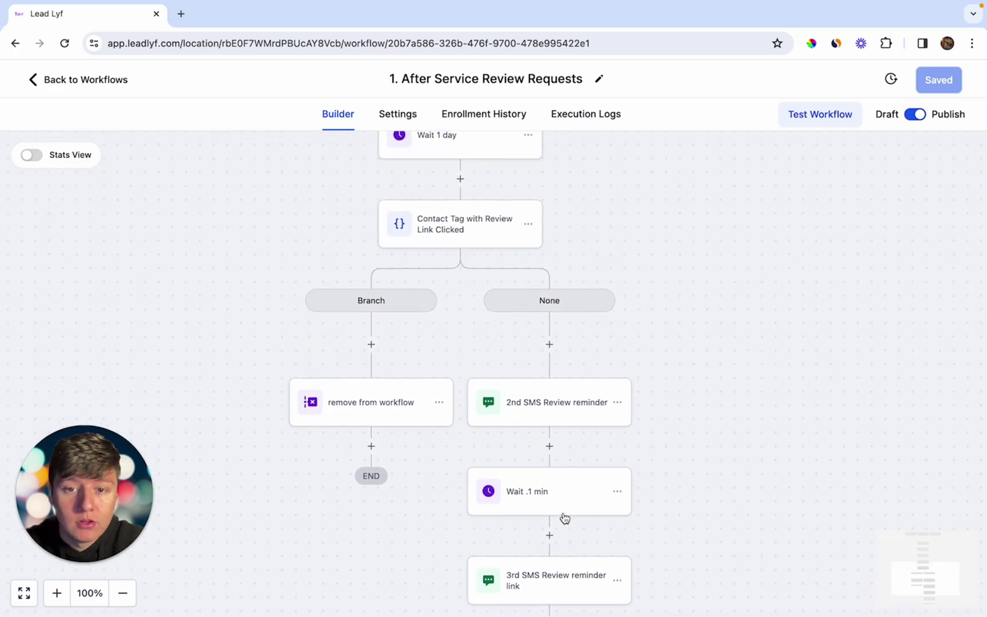
pyautogui.scroll(1, 564, 513)
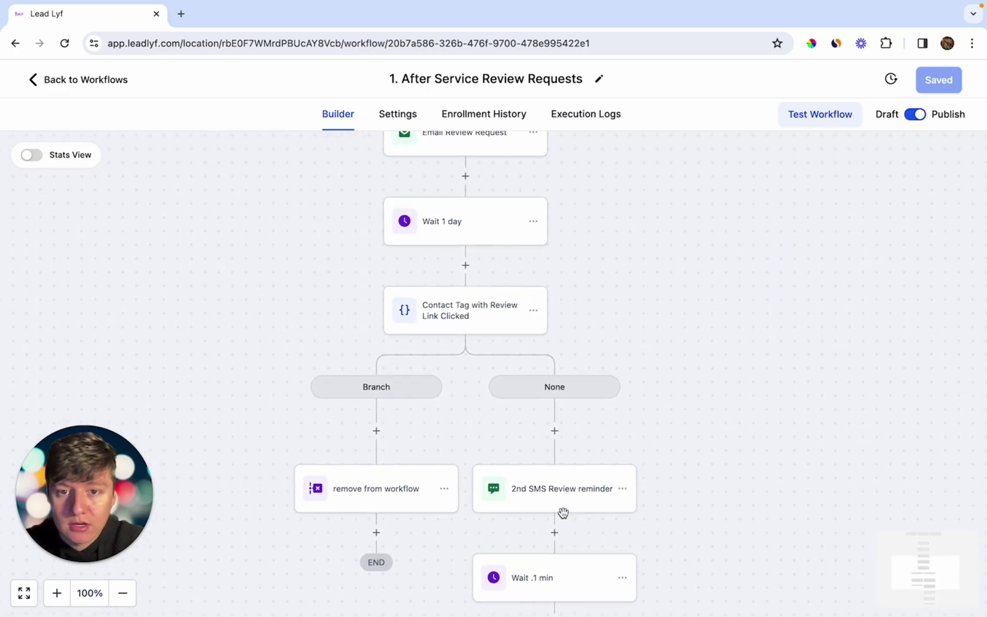
pyautogui.scroll(4, 564, 513)
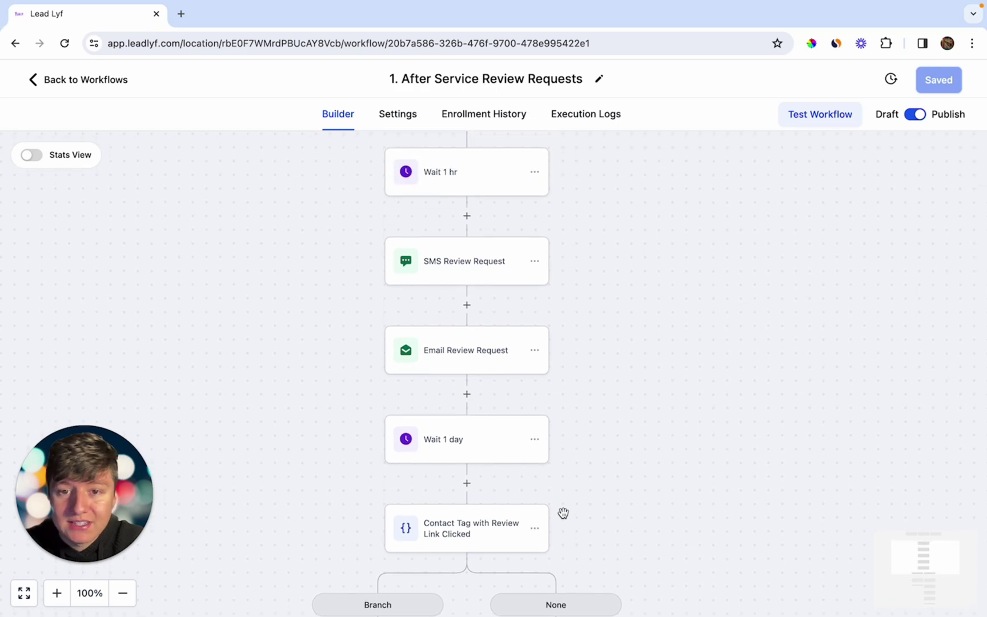
pyautogui.scroll(1, 563, 513)
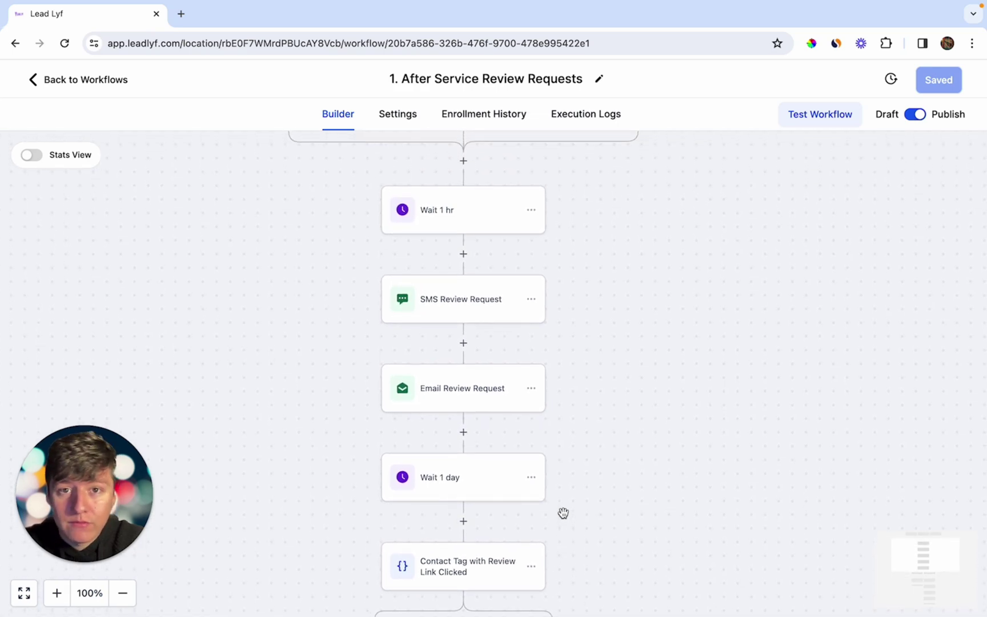
pyautogui.scroll(3, 564, 513)
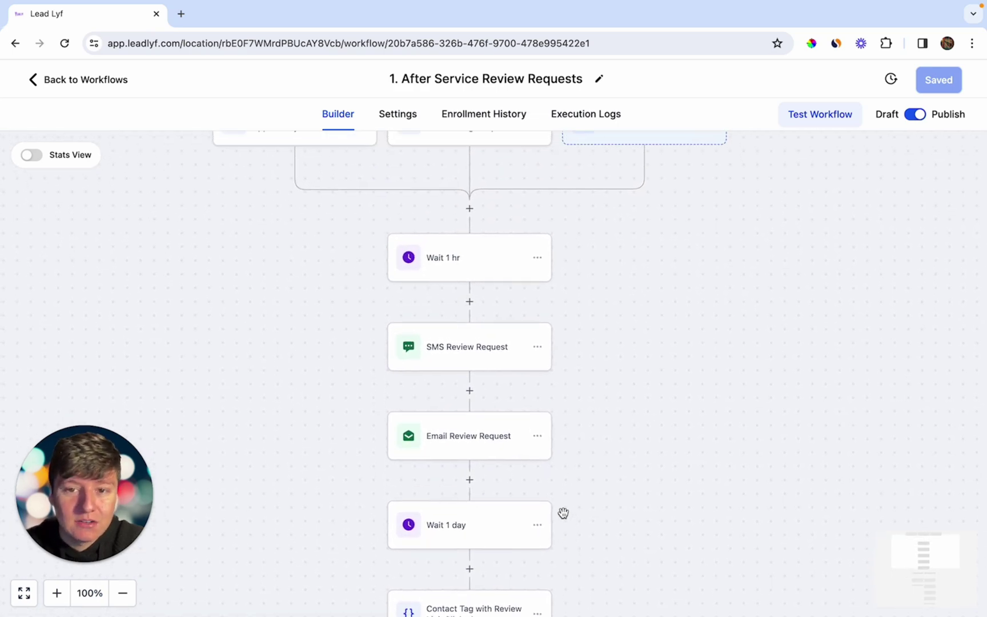
pyautogui.scroll(1, 563, 513)
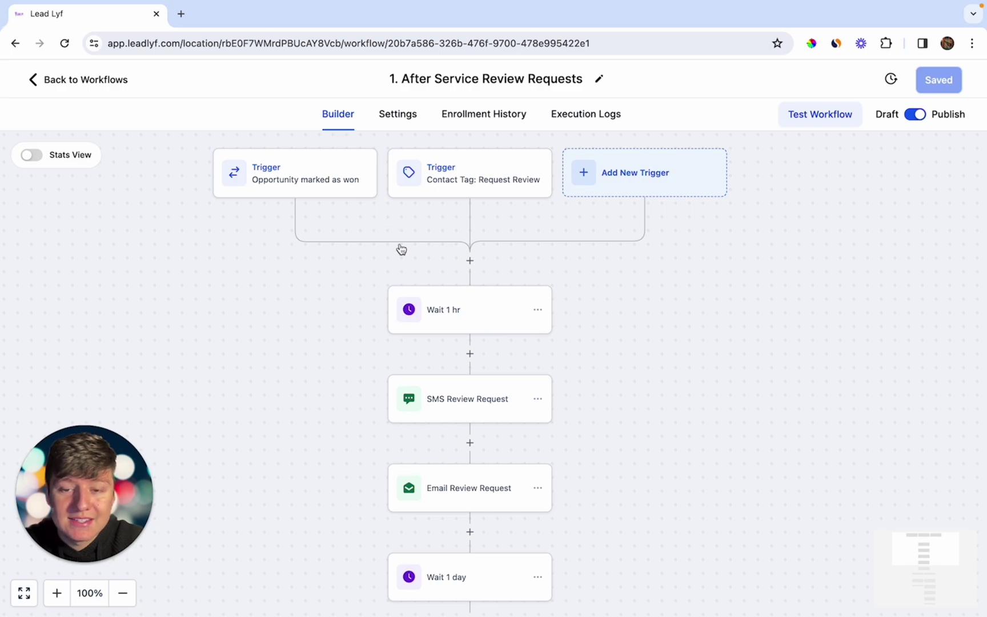
pyautogui.scroll(2, 368, 284)
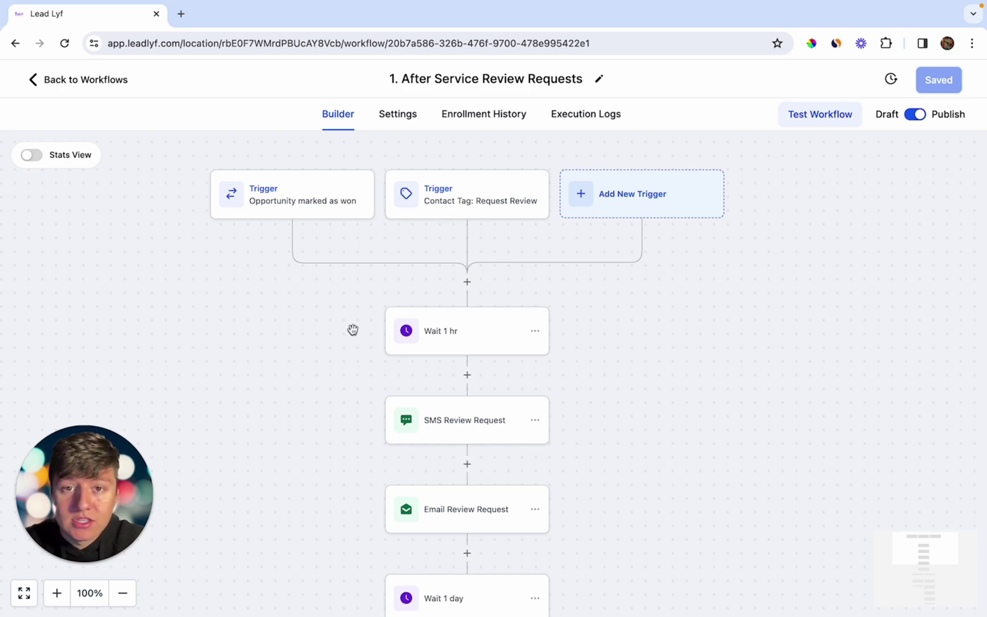
pyautogui.scroll(-1, 350, 391)
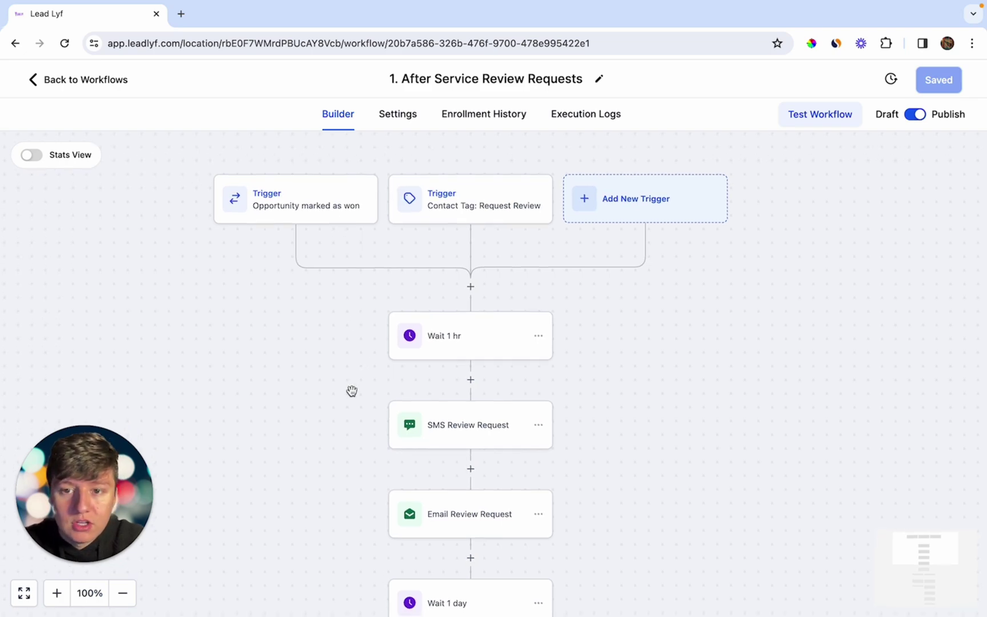
pyautogui.scroll(-5, 351, 390)
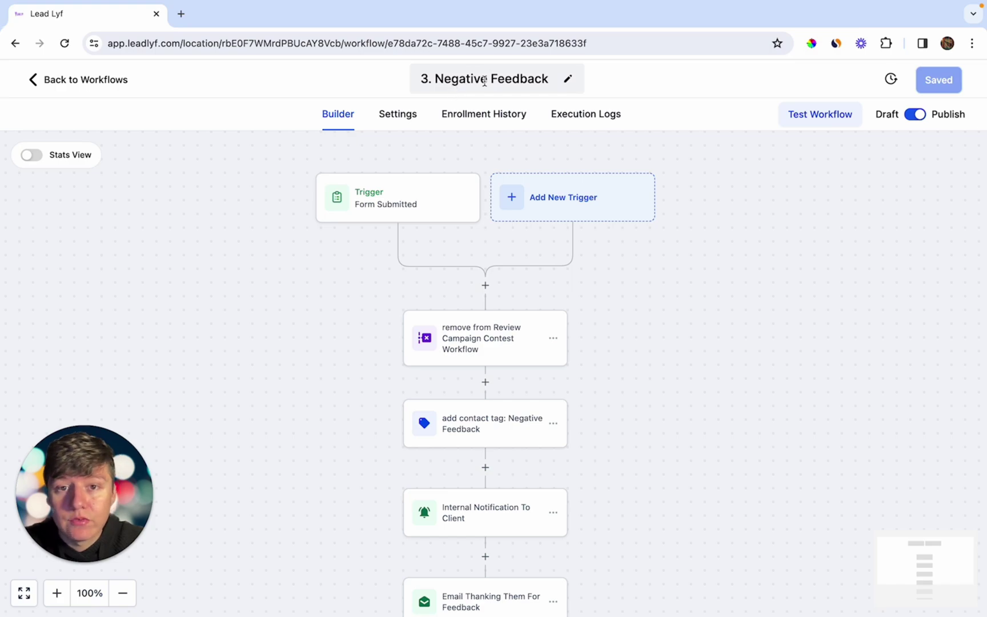
# - Scroll down the Negative Feedback workflow to glance over its steps
pyautogui.scroll(-5, 514, 335)
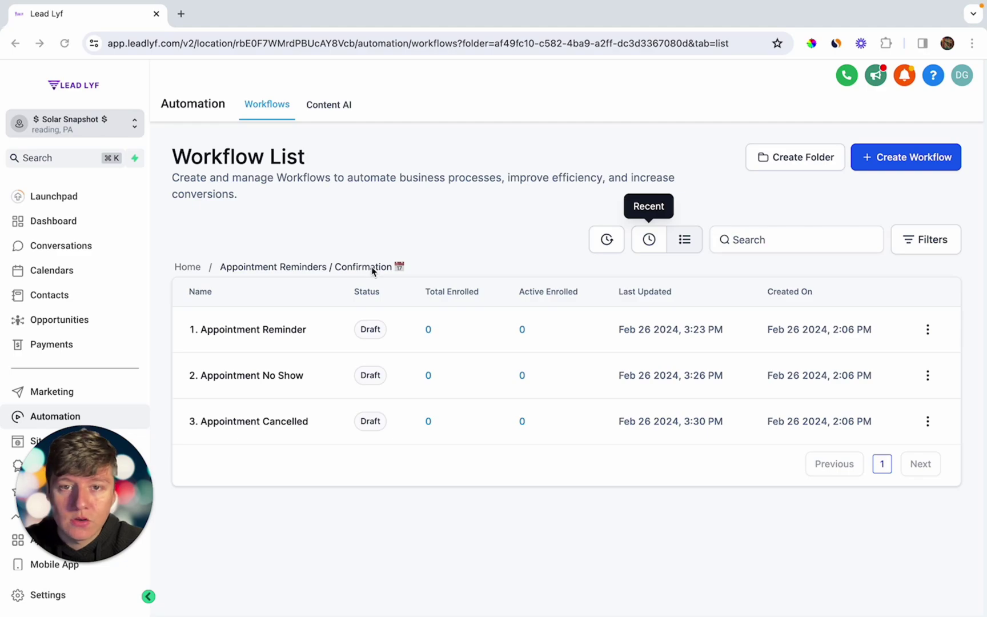
pyautogui.click(287, 329)
pyautogui.scroll(1, 602, 458)
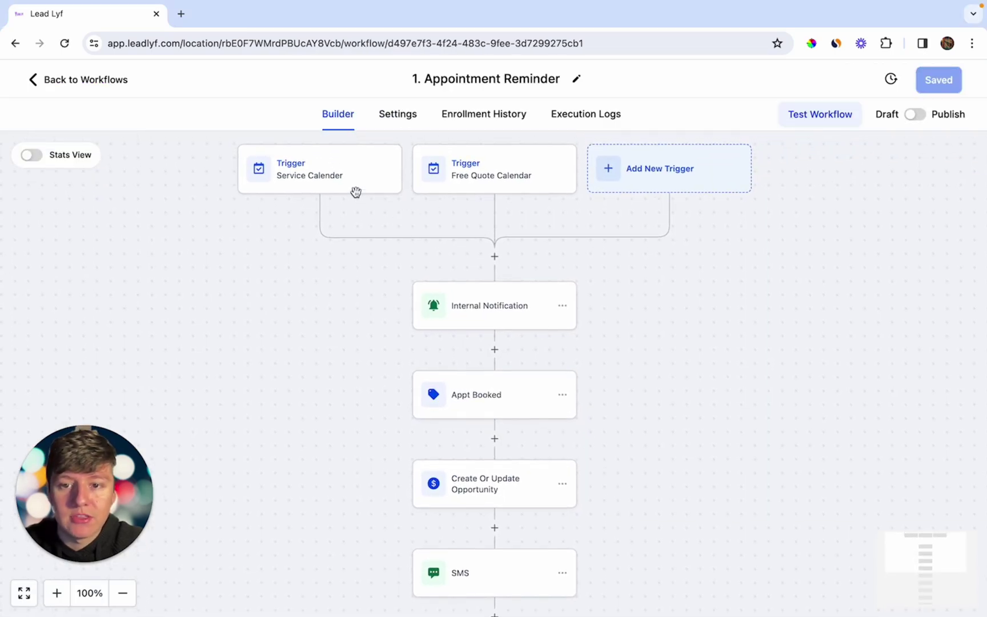
pyautogui.scroll(-1, 400, 200)
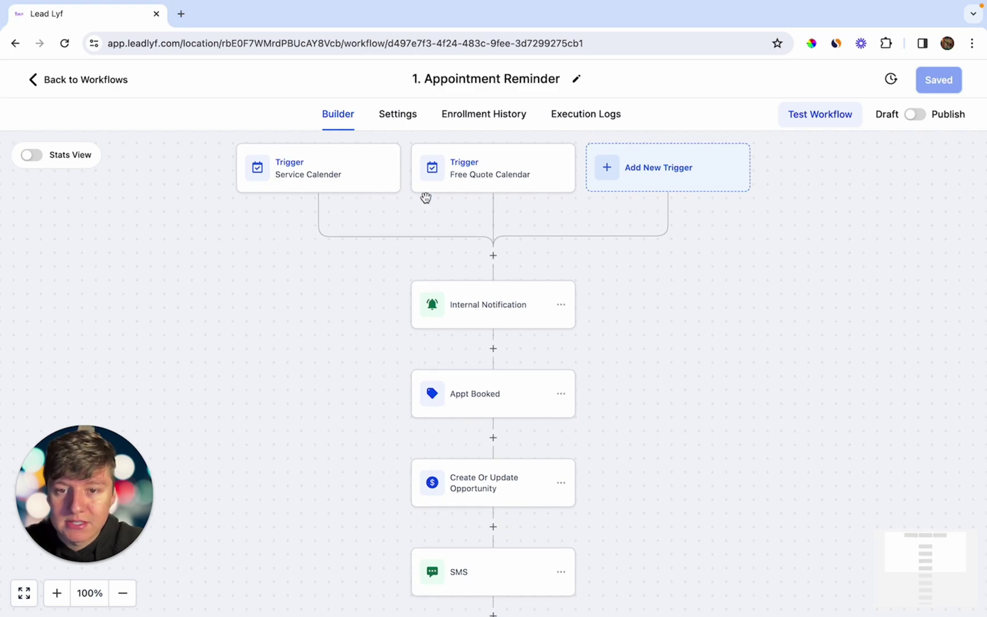
pyautogui.scroll(-2, 425, 196)
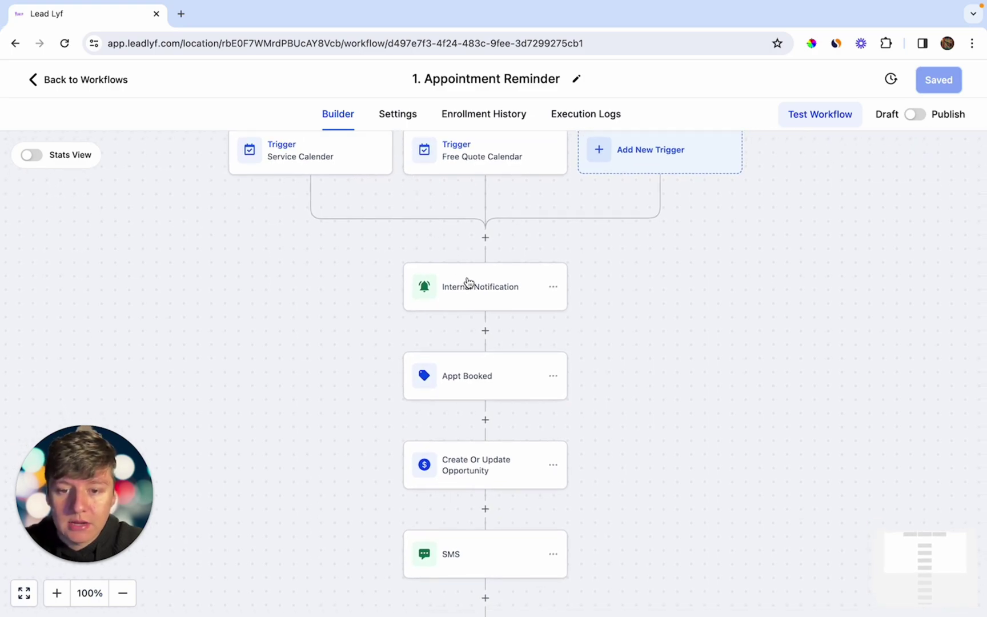
pyautogui.scroll(-3, 469, 282)
pyautogui.scroll(-3, 465, 365)
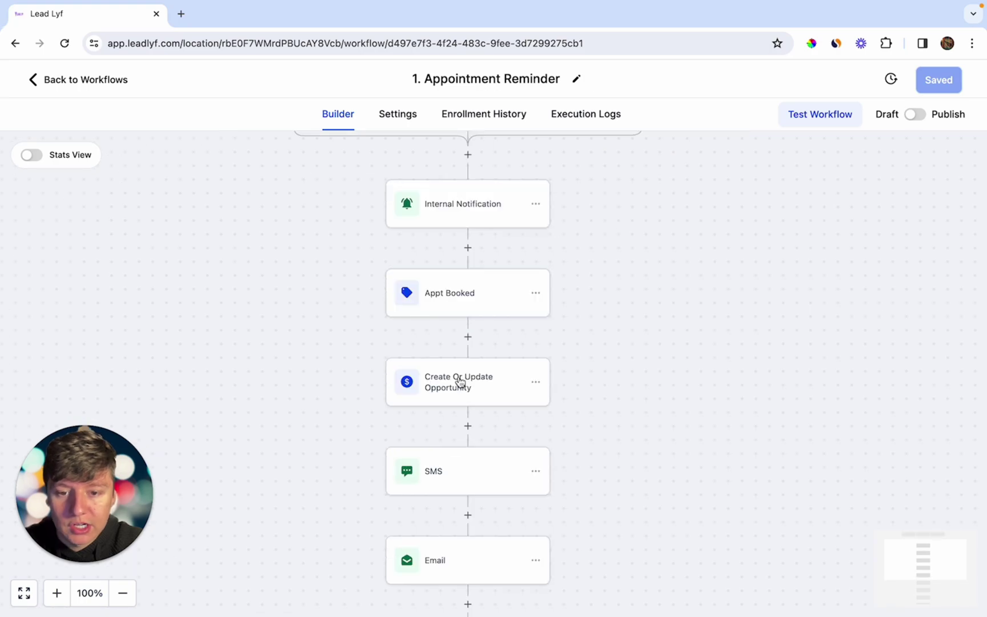
pyautogui.click(460, 381)
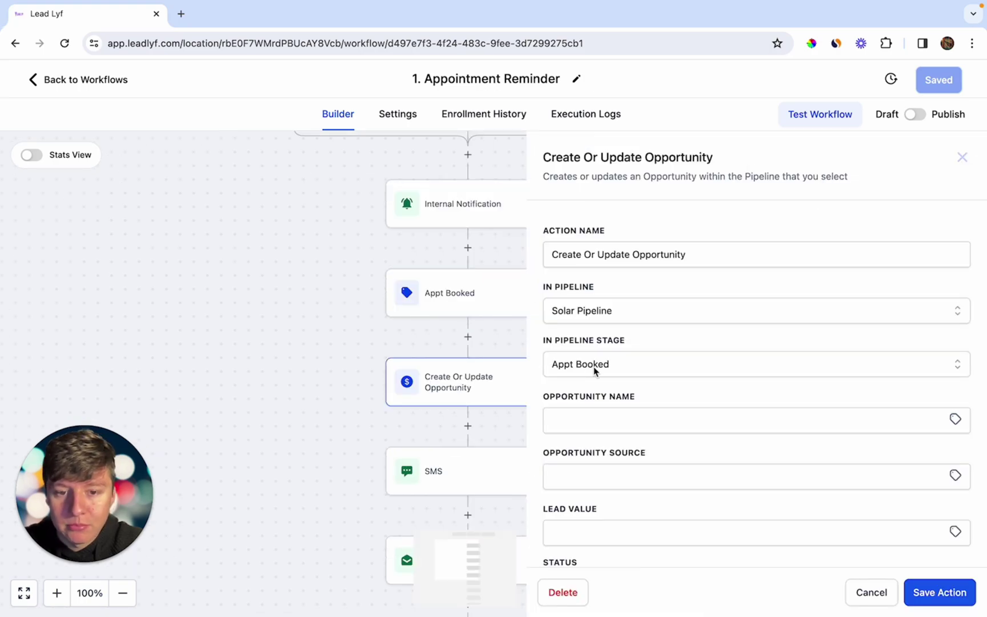
pyautogui.press('Escape')
pyautogui.scroll(-2, 675, 494)
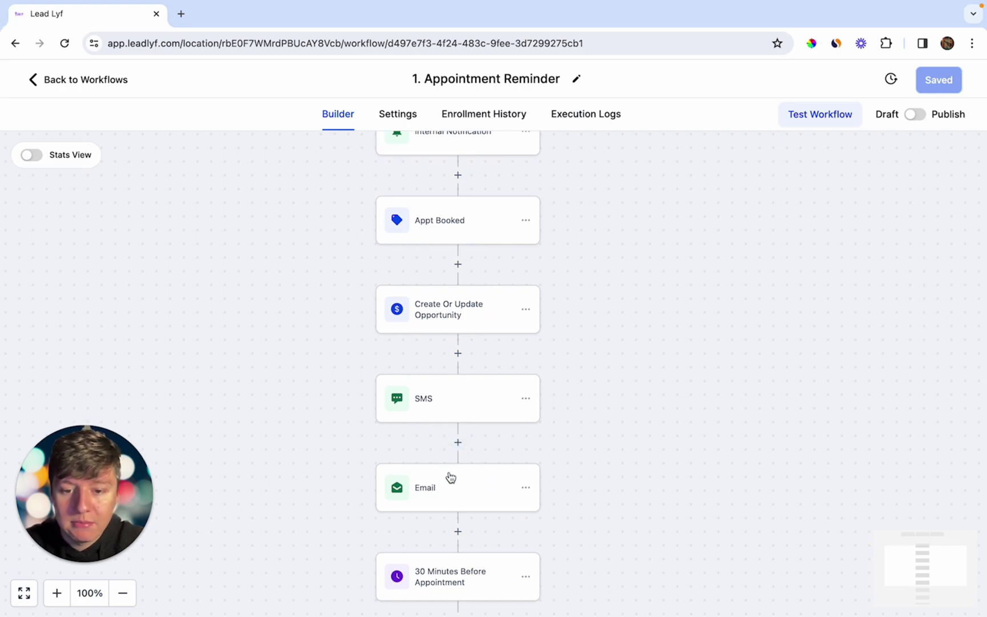
pyautogui.scroll(-5, 442, 437)
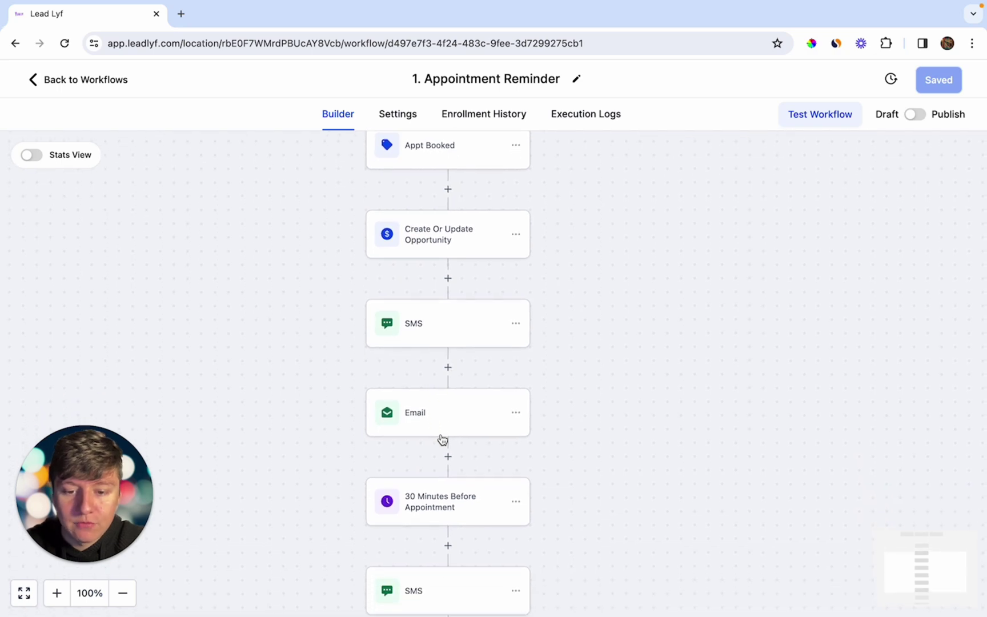
pyautogui.scroll(-3, 445, 502)
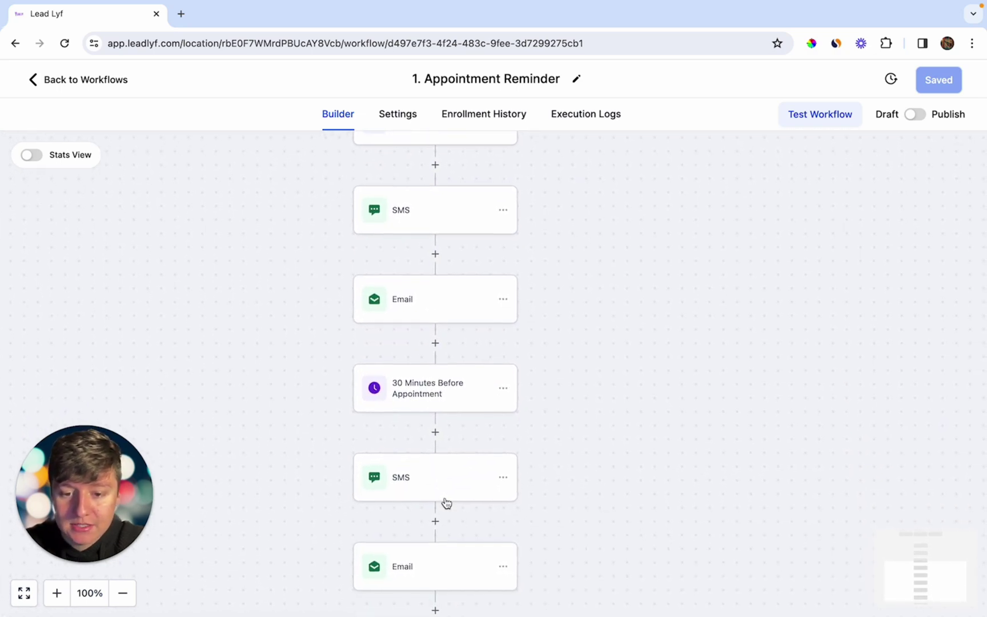
pyautogui.scroll(1, 451, 500)
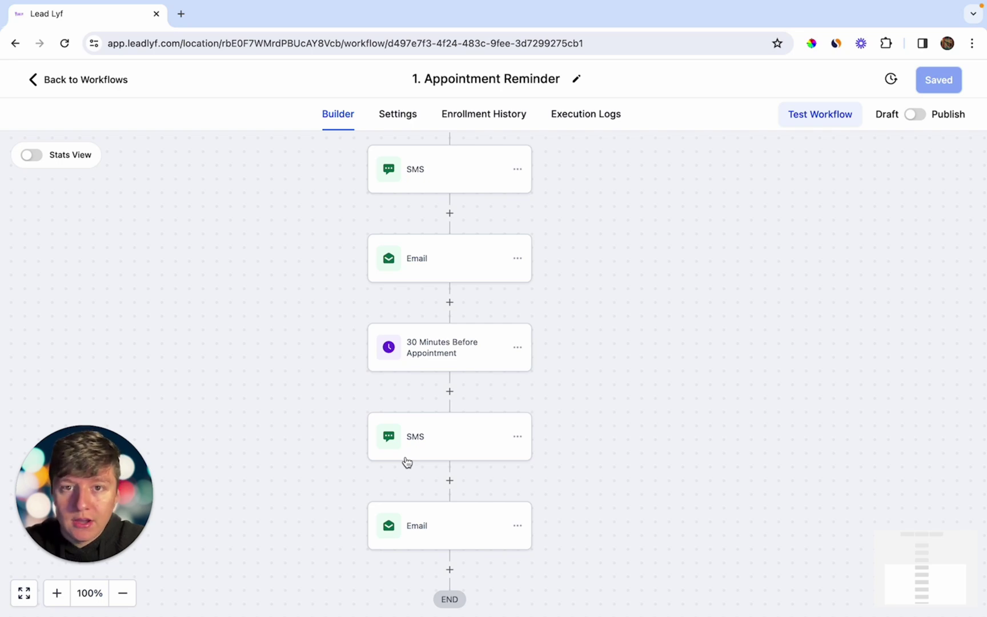
pyautogui.scroll(-1, 441, 534)
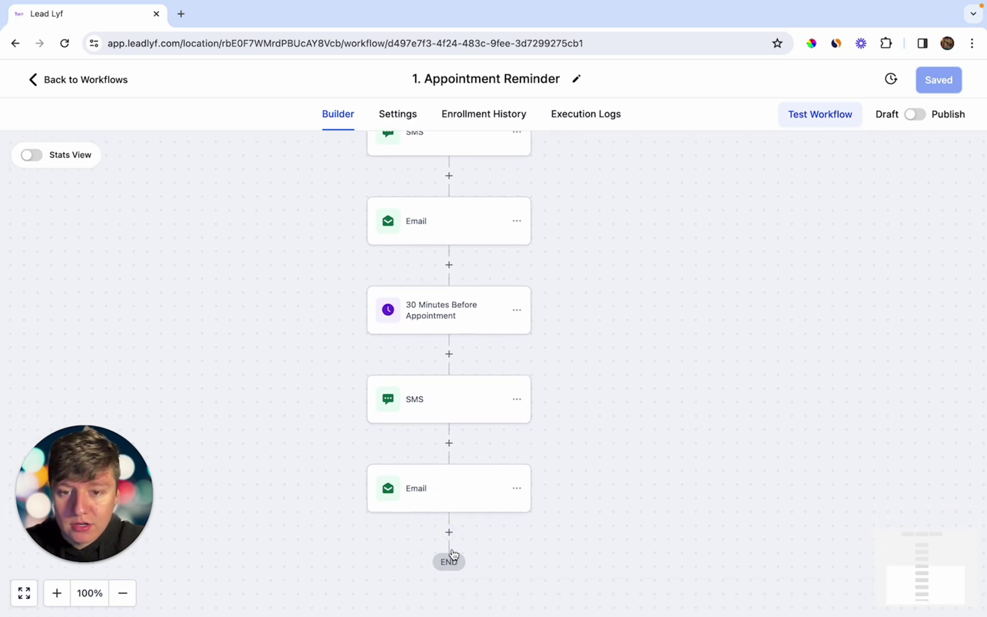
pyautogui.scroll(-1, 453, 549)
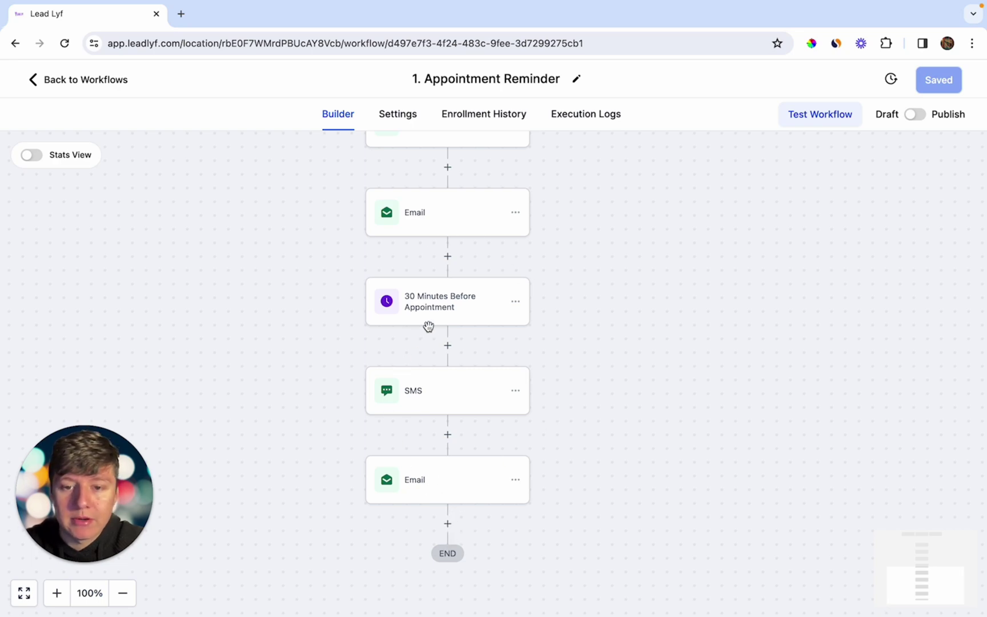
pyautogui.scroll(6, 423, 398)
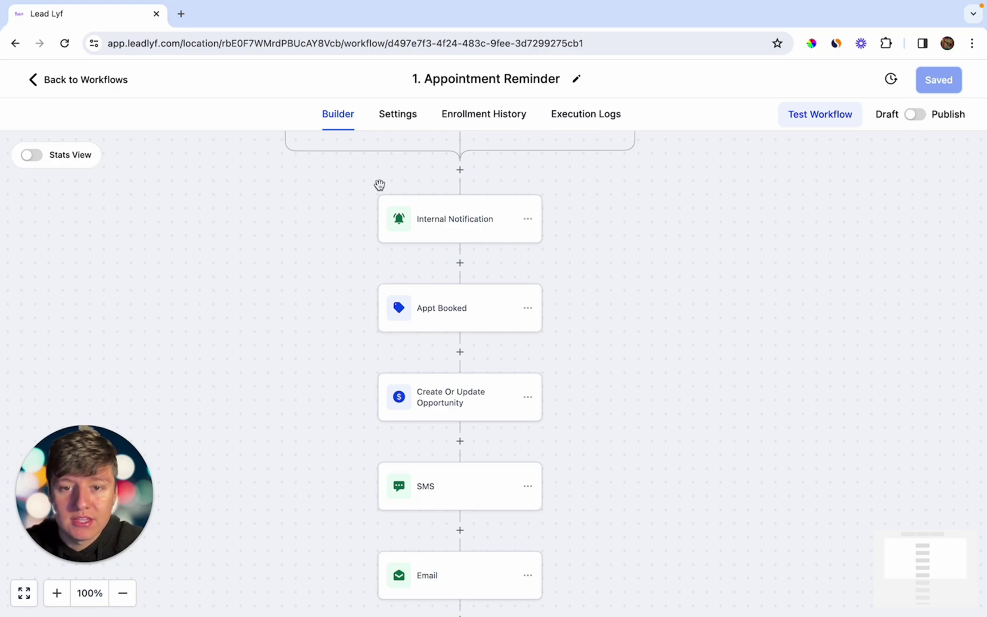
pyautogui.scroll(2, 408, 262)
pyautogui.scroll(3, 409, 266)
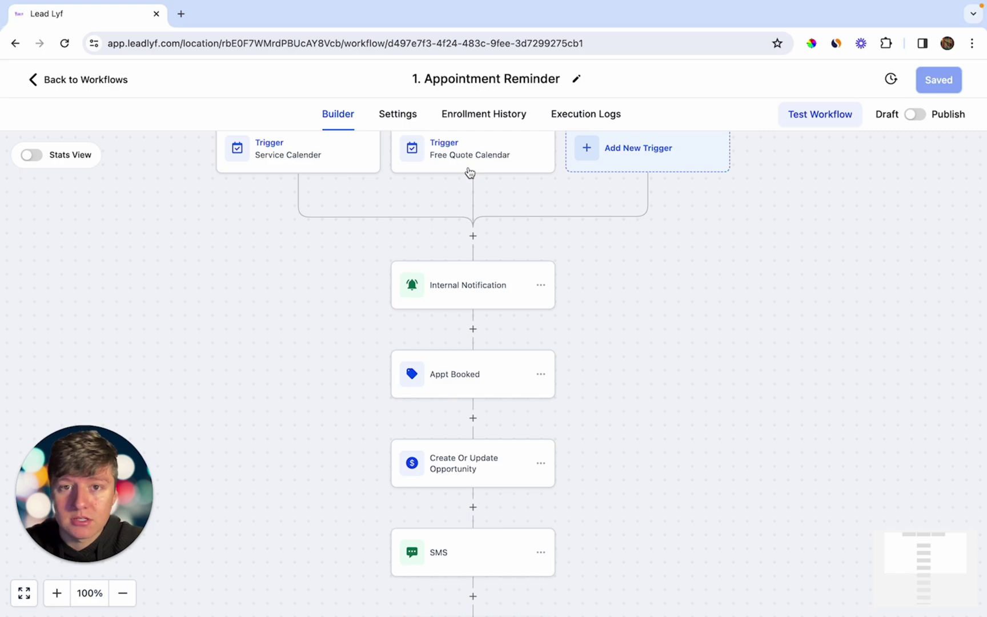
pyautogui.scroll(1, 469, 173)
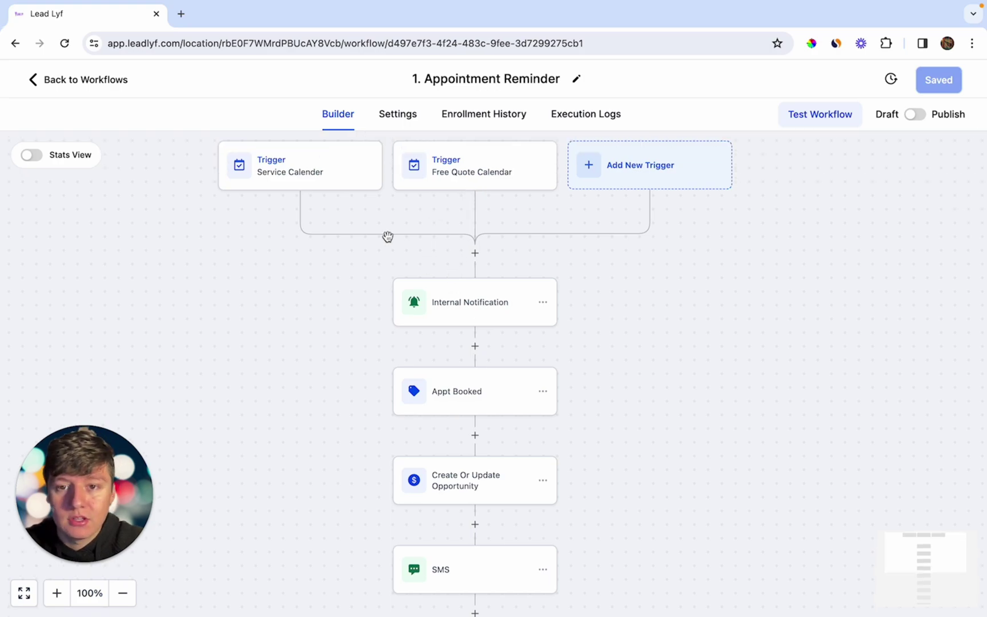
pyautogui.click(80, 80)
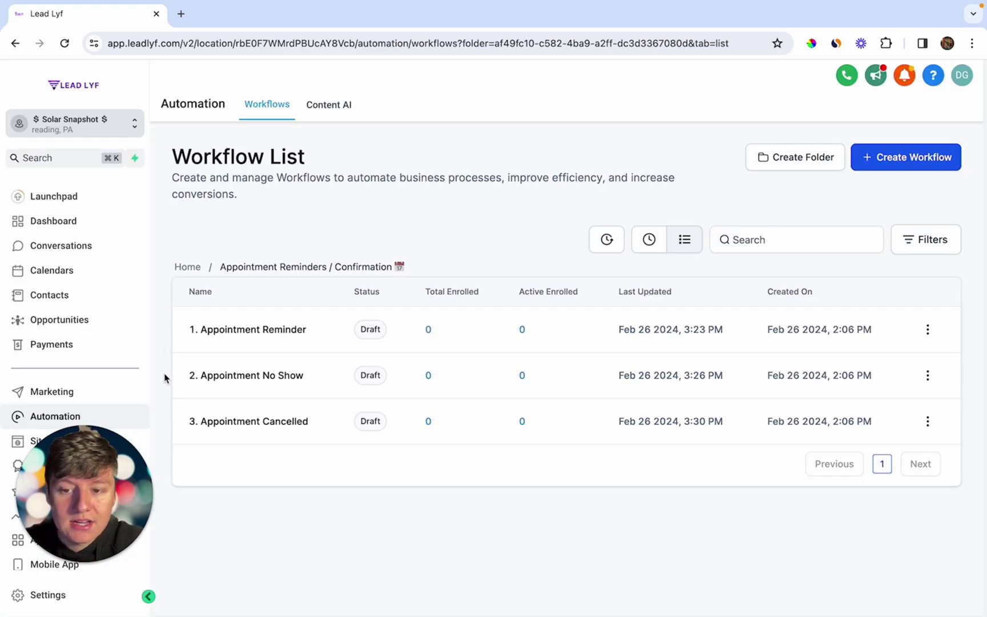
pyautogui.click(222, 380)
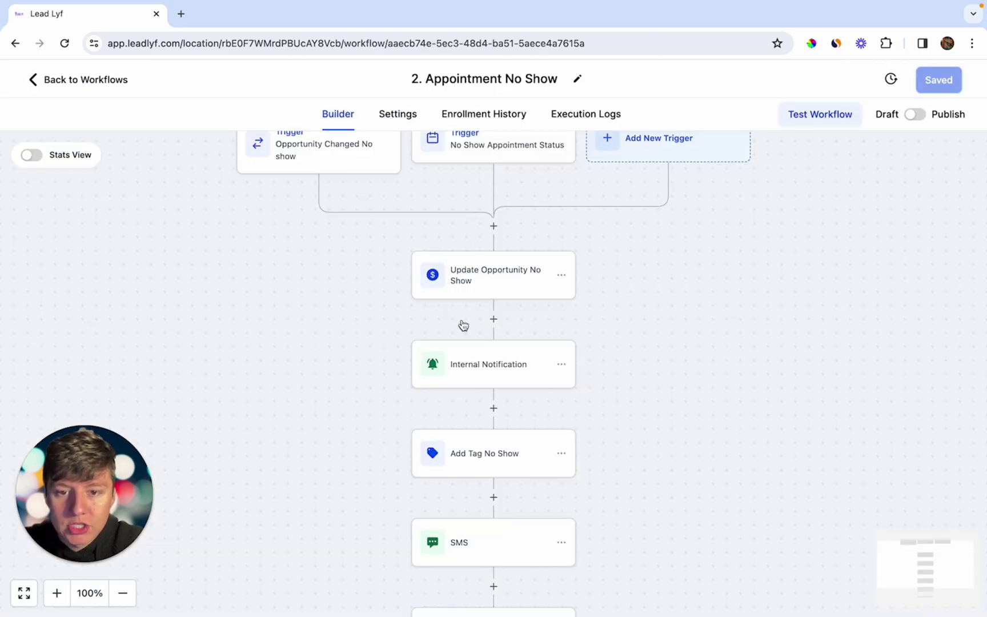
pyautogui.scroll(-5, 359, 337)
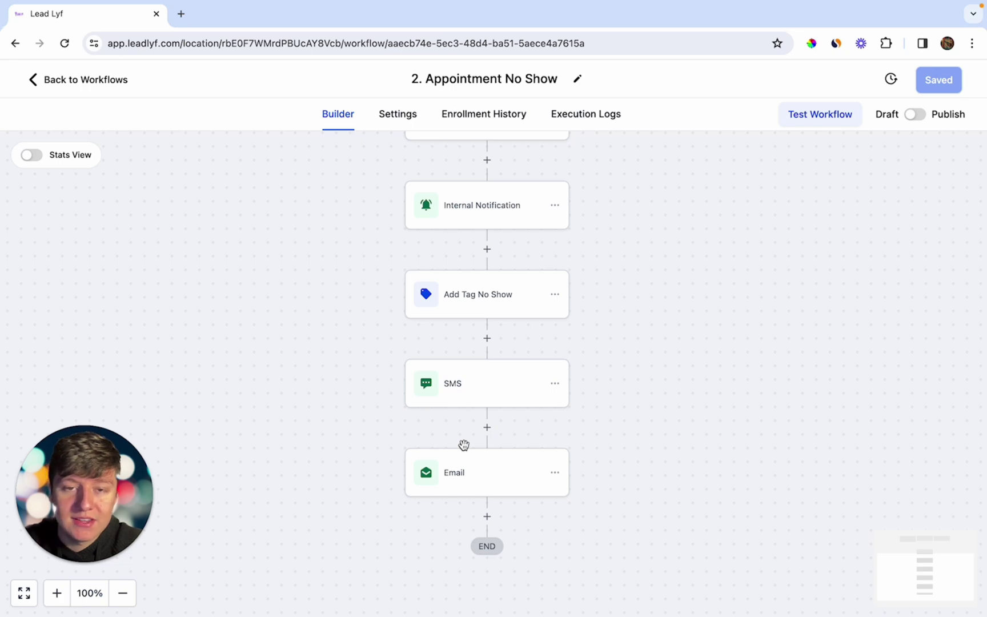
pyautogui.scroll(1, 460, 452)
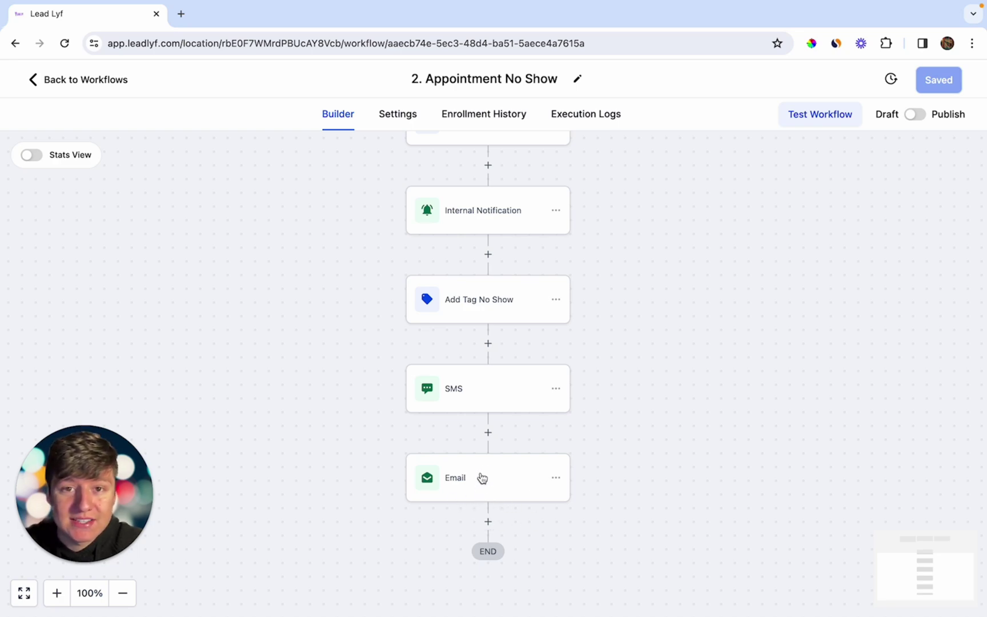
pyautogui.scroll(-2, 509, 499)
pyautogui.scroll(-1, 509, 499)
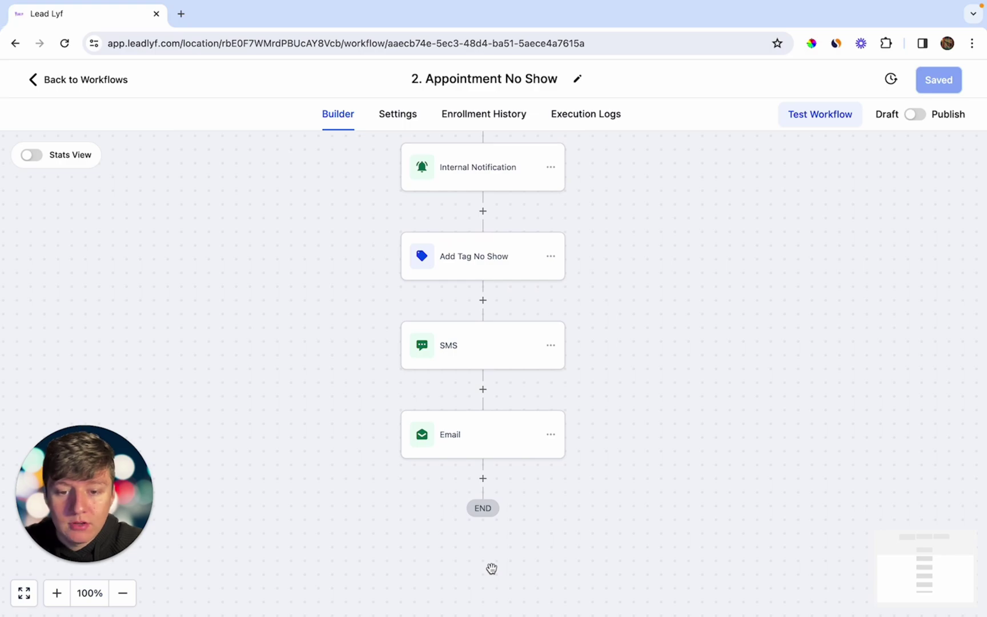
pyautogui.scroll(-2, 491, 568)
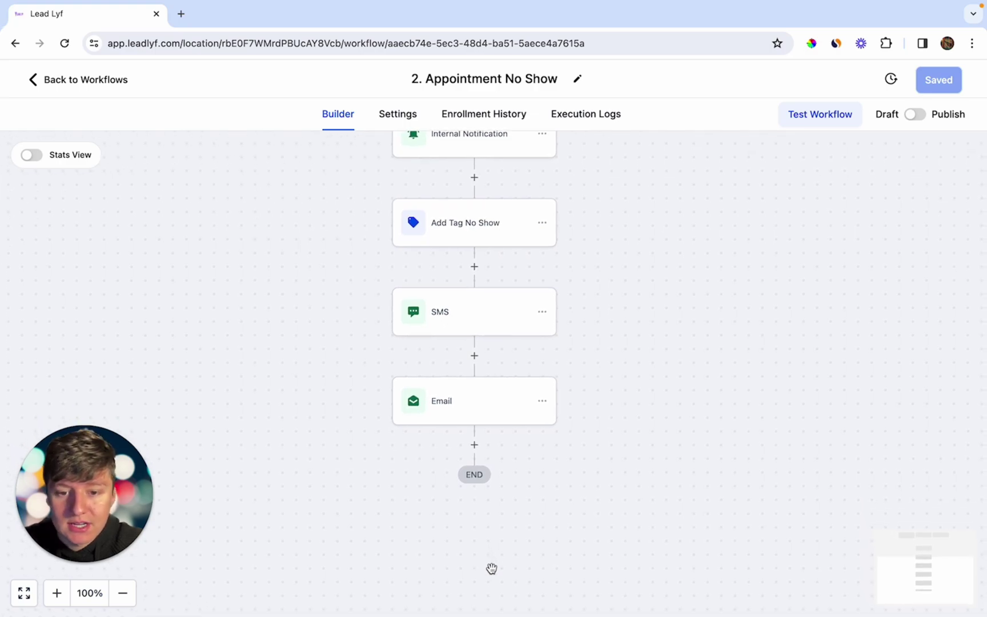
pyautogui.click(94, 85)
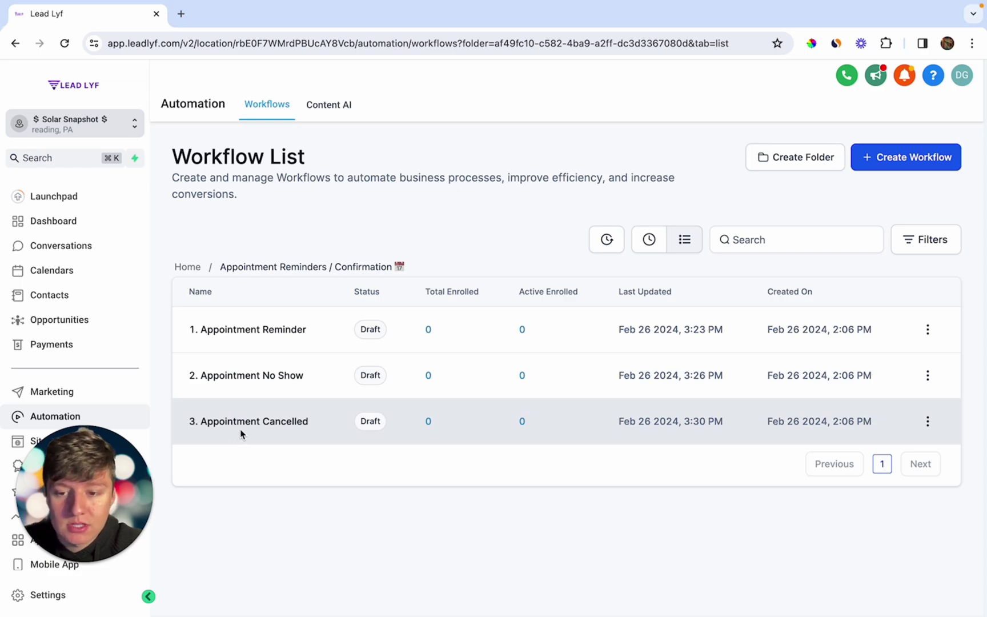
# - Open 3. Appointment Cancelled and scroll through its trigger, tag, notification, SMS and email steps
pyautogui.click(240, 429)
pyautogui.scroll(-4, 426, 447)
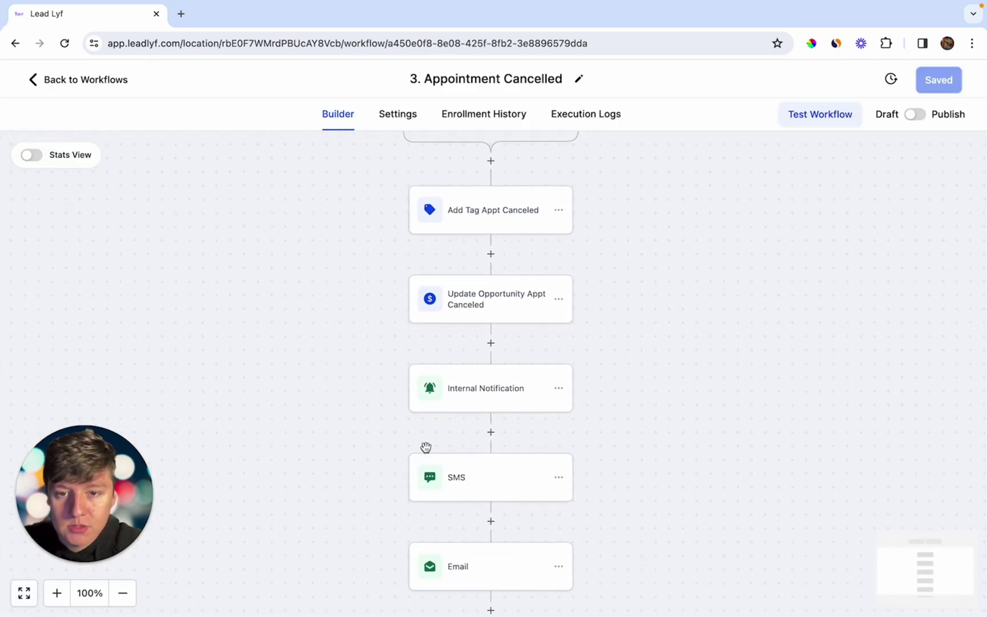
pyautogui.scroll(3, 425, 447)
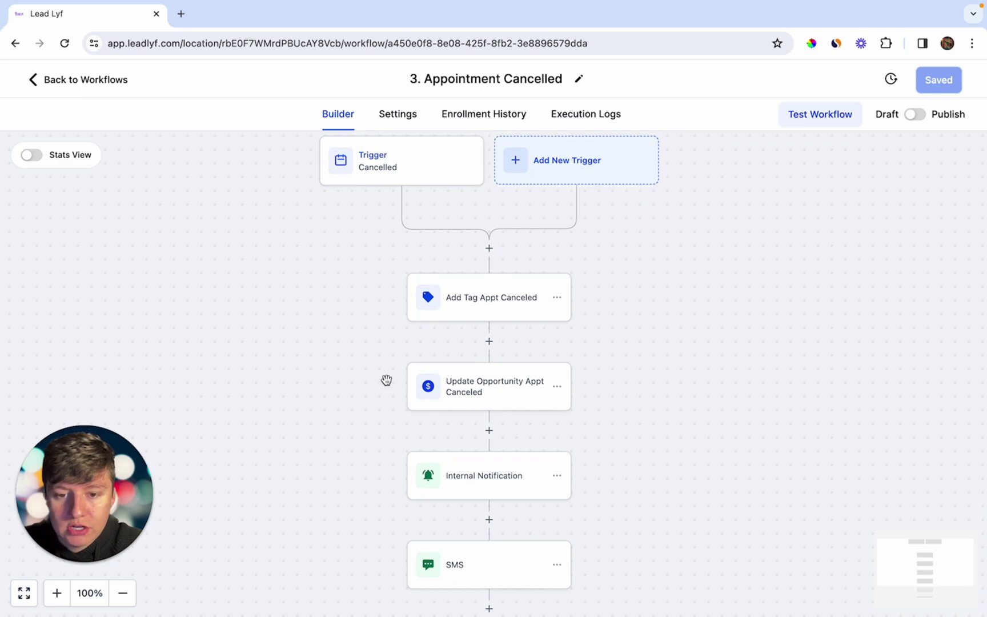
pyautogui.scroll(-3, 387, 380)
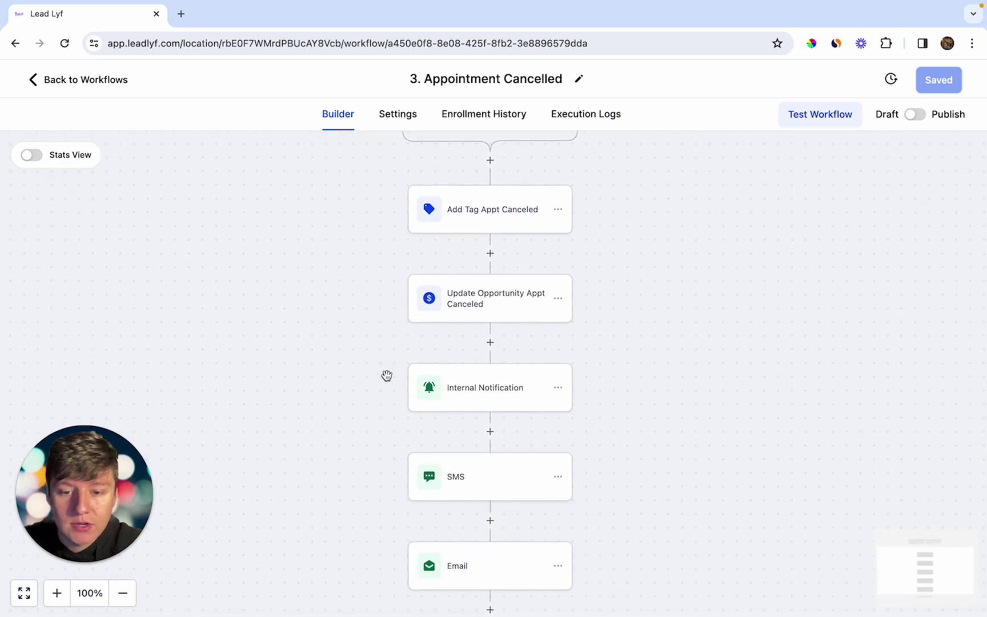